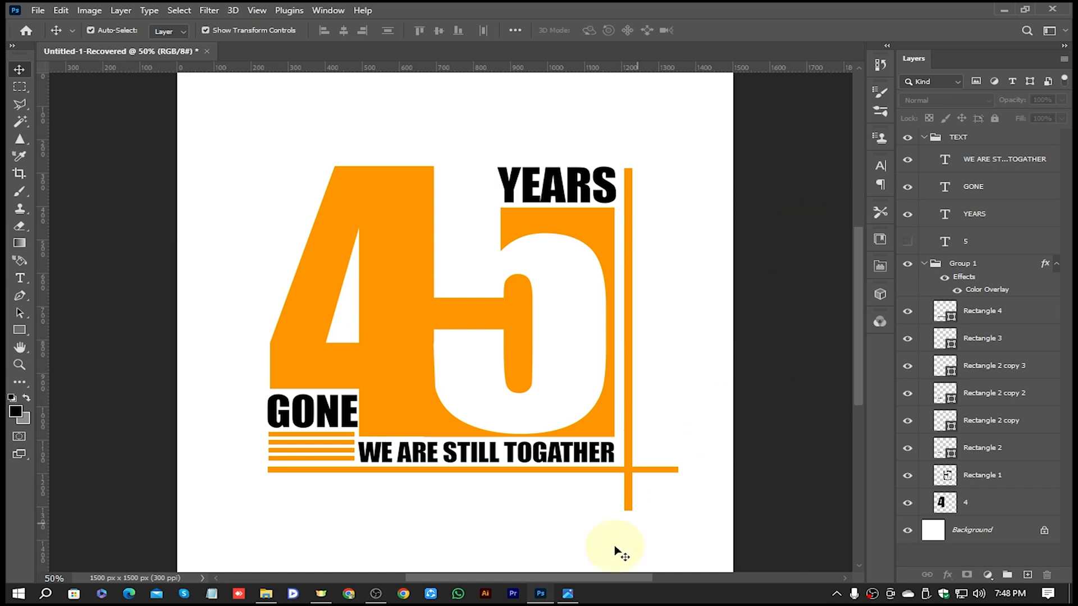
- Switch to the photo viewer to look at the T-shirt mockups of the 45 design, and return to Photoshop
click(567, 595)
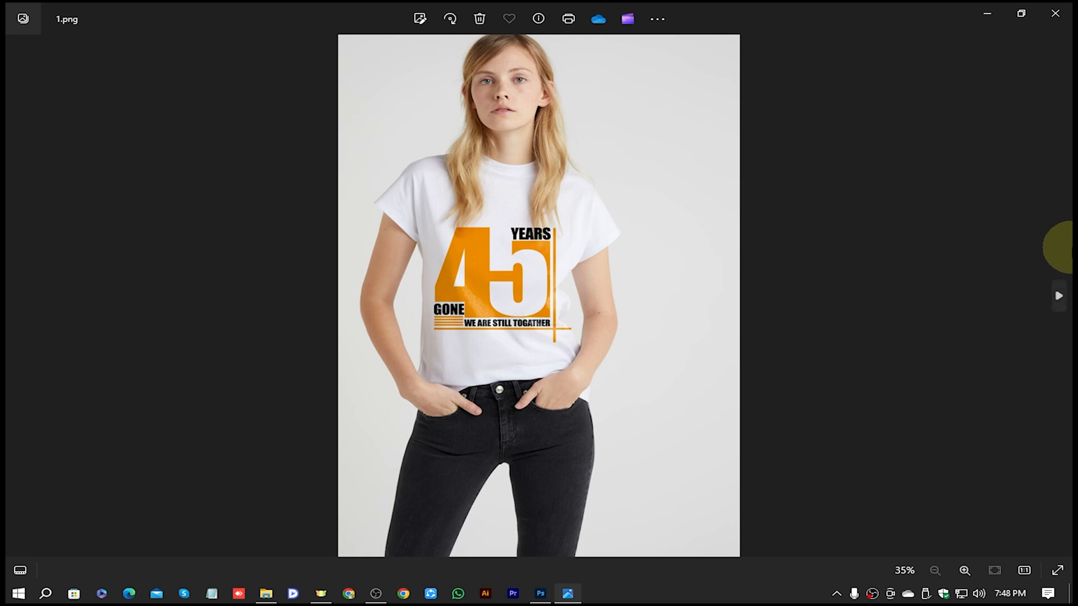
click(1069, 304)
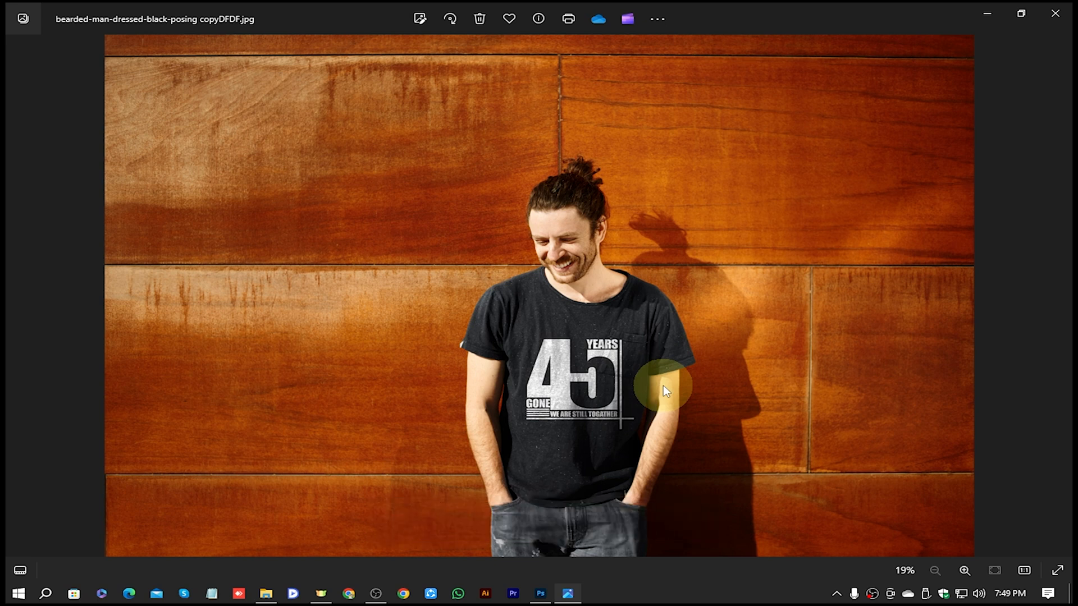
click(542, 593)
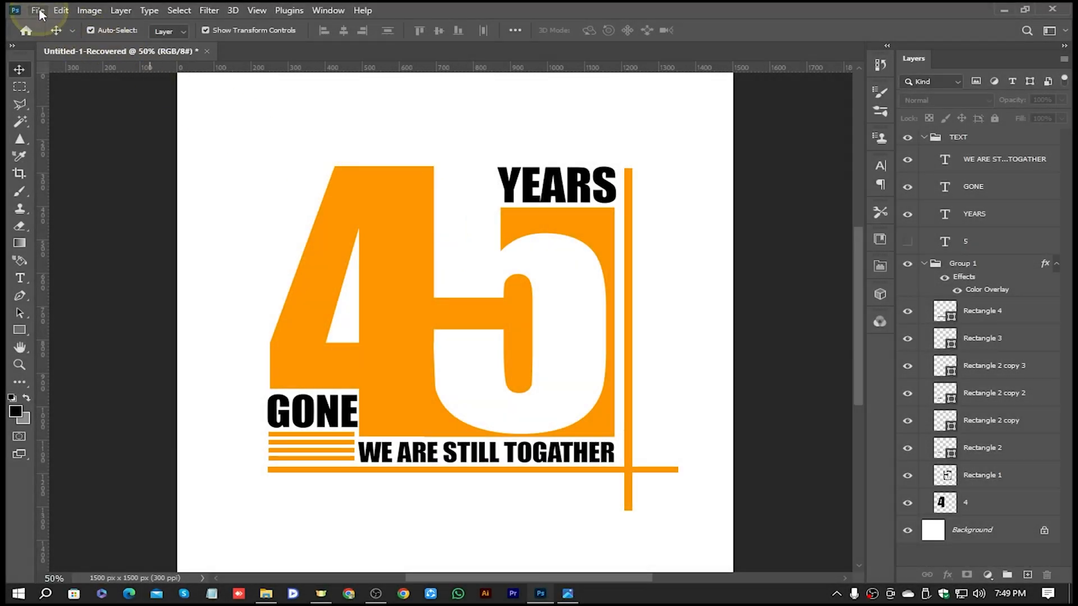
- Create a new 1500 x 1500 px document at 300 ppi from the recent custom preset and check its image size
click(37, 11)
click(51, 25)
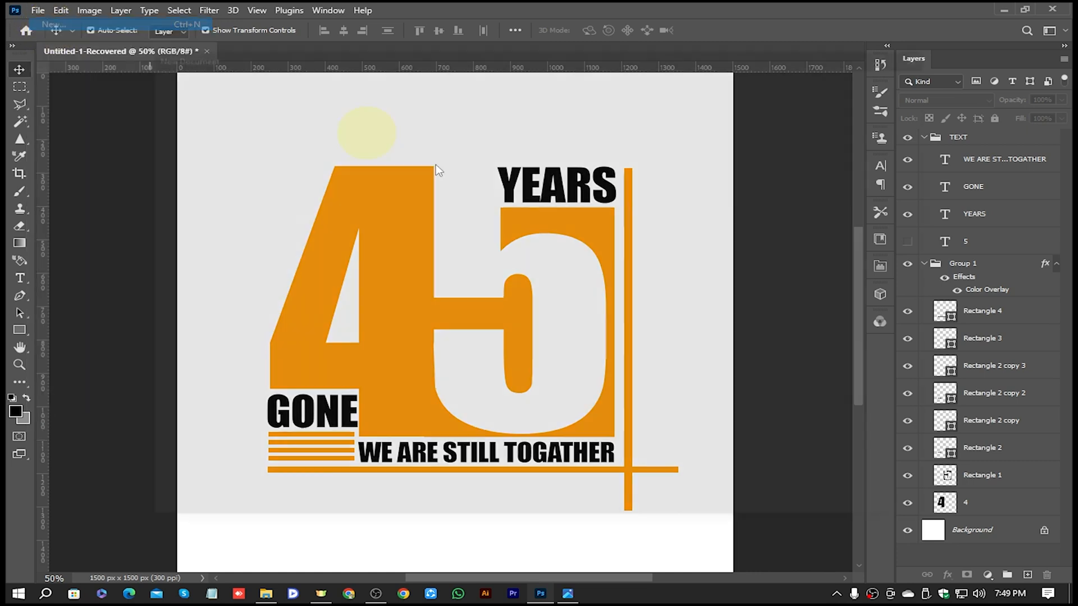
click(241, 208)
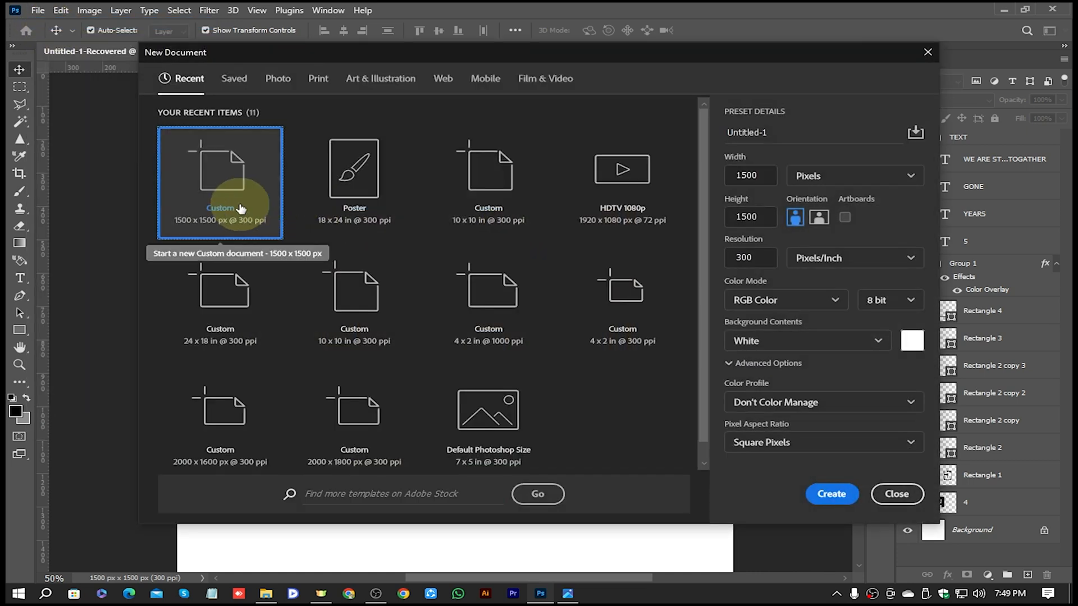
double_click(211, 227)
click(89, 10)
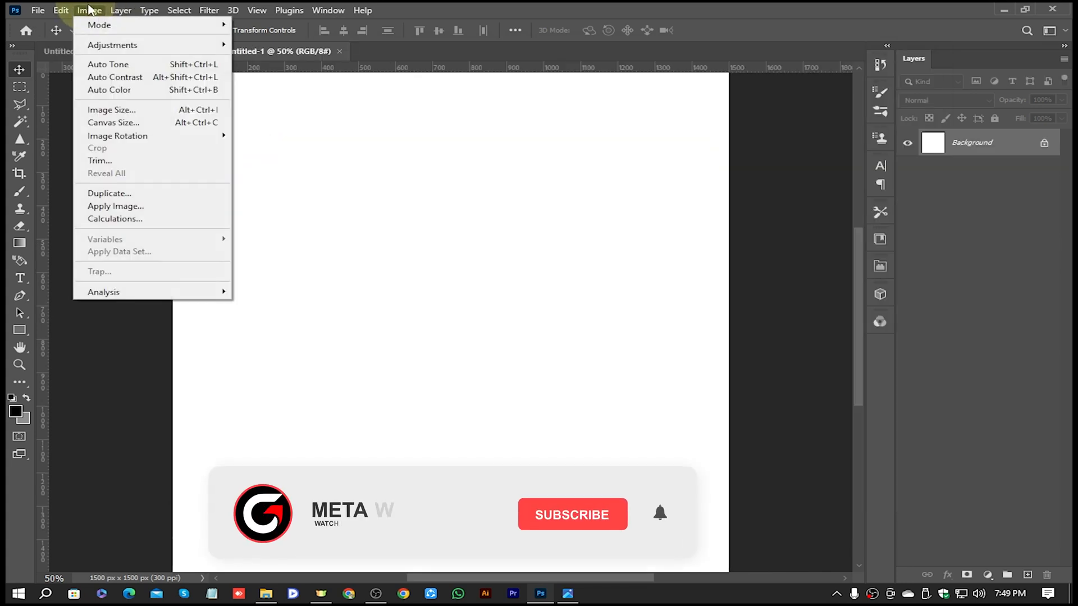
click(94, 111)
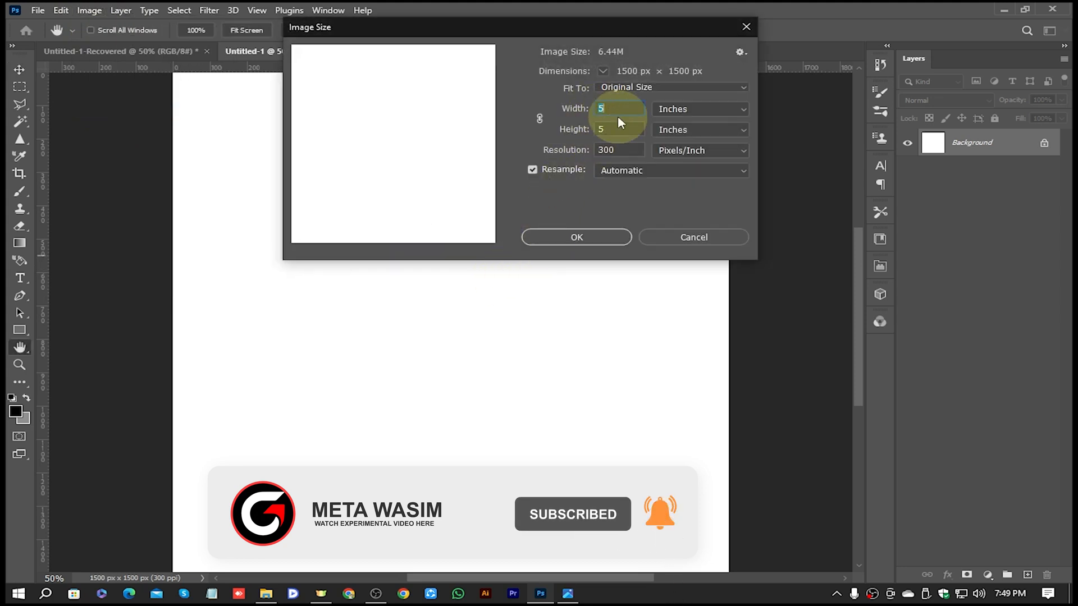
click(590, 237)
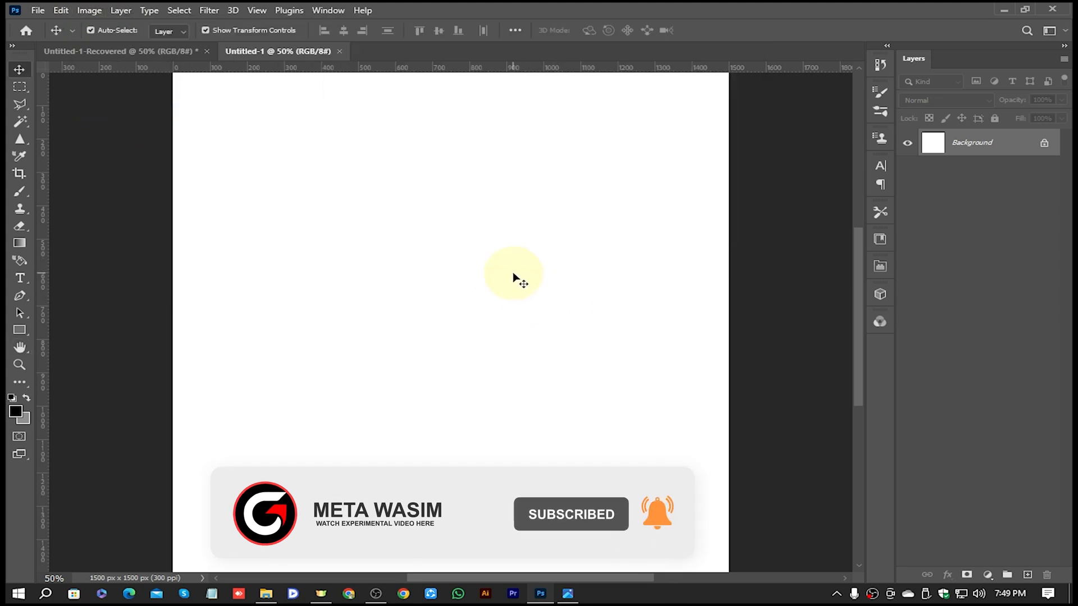
- Add the text "4" in Impact Regular near the middle of the canvas
click(21, 278)
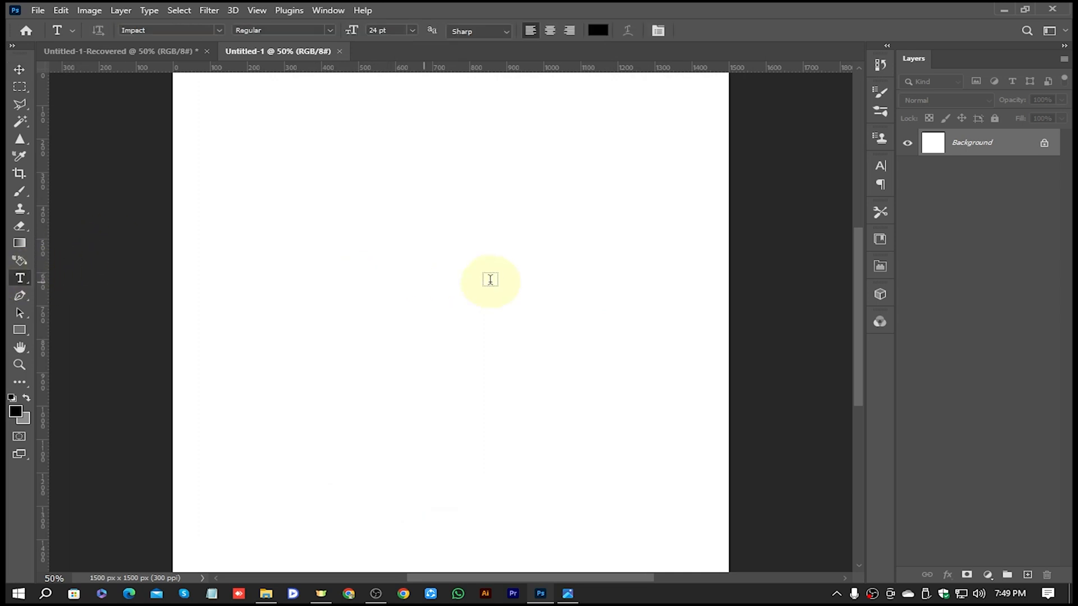
click(425, 275)
text(4)
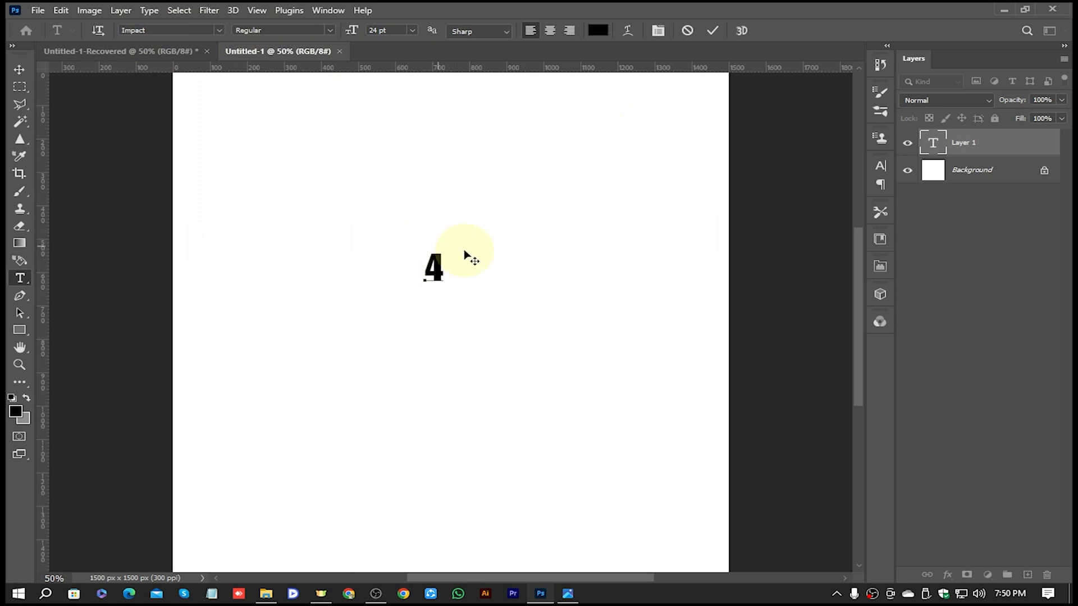
click(21, 69)
- Enlarge the 4 to about 227 pt and place it in the left half of the canvas
key(ctrl+t)
drag(444, 282, 597, 369)
drag(553, 322, 415, 380)
click(744, 30)
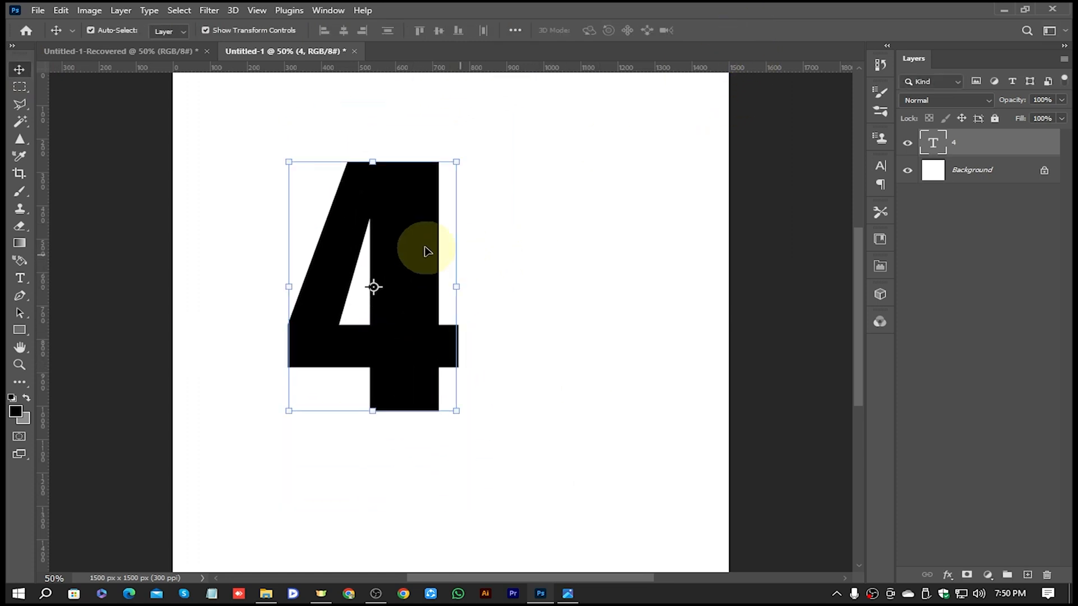
- Duplicate the 4 to its right at the same height and change the copy's text to "5"
drag(404, 244, 620, 244)
key(t)
click(568, 284)
key(ctrl+a)
text(5)
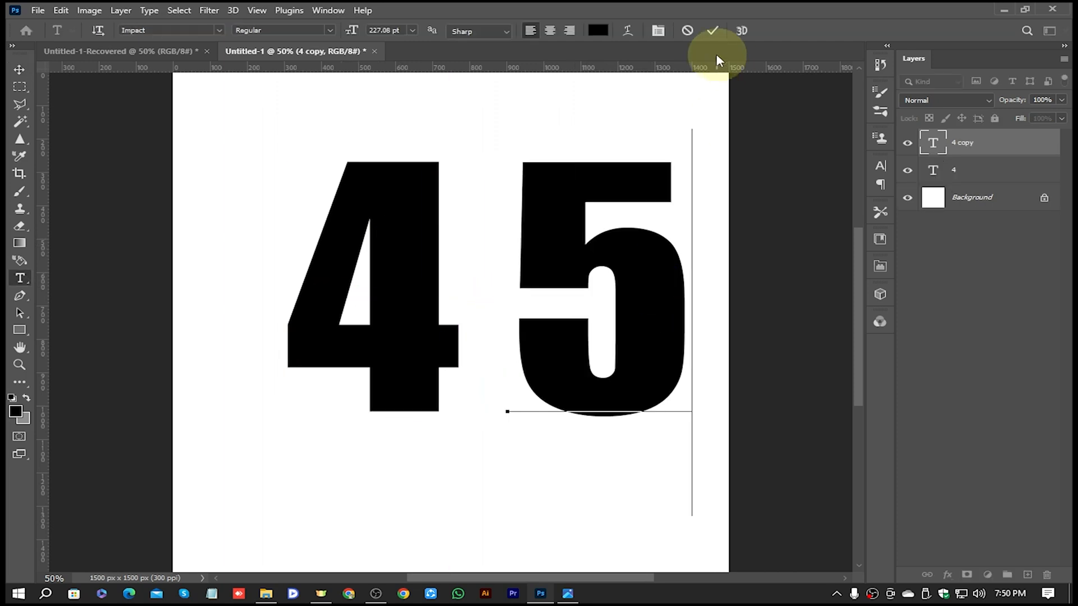
click(713, 31)
- Rasterize the type layer of the 4
click(19, 69)
click(945, 171)
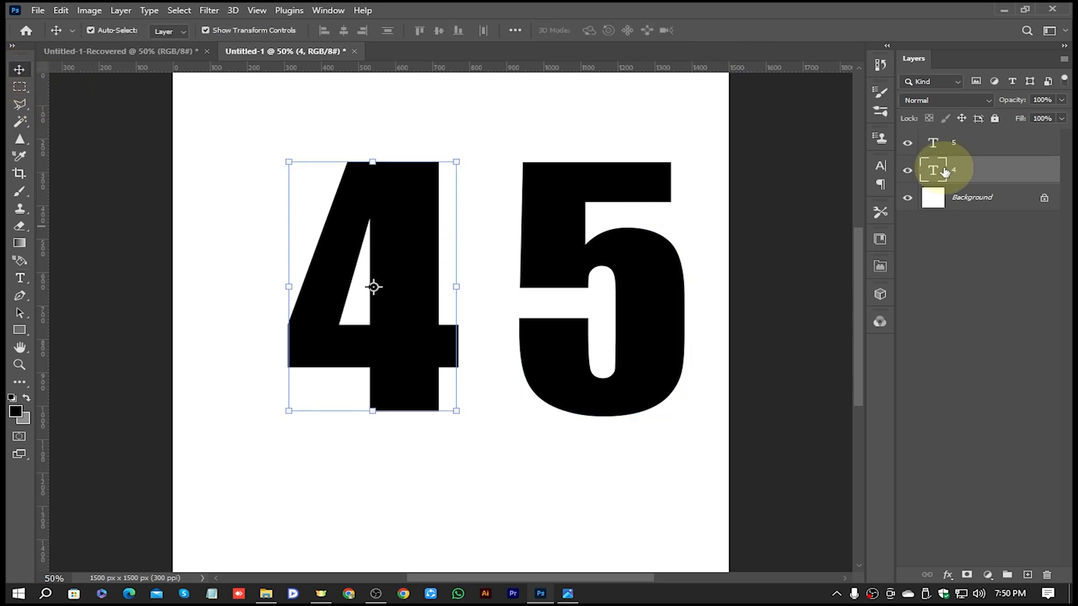
right_click(955, 173)
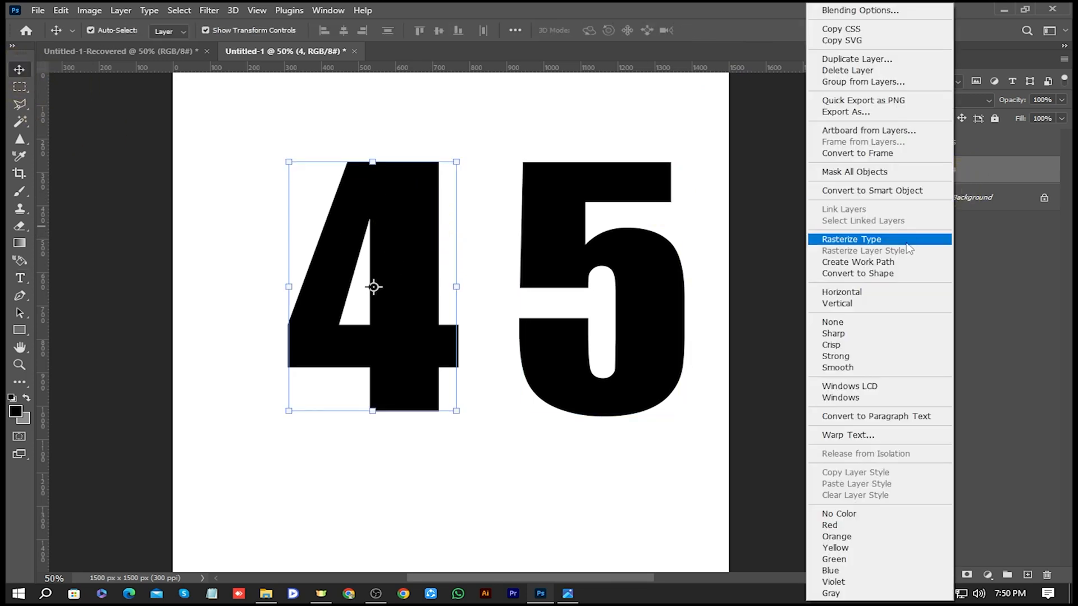
click(867, 245)
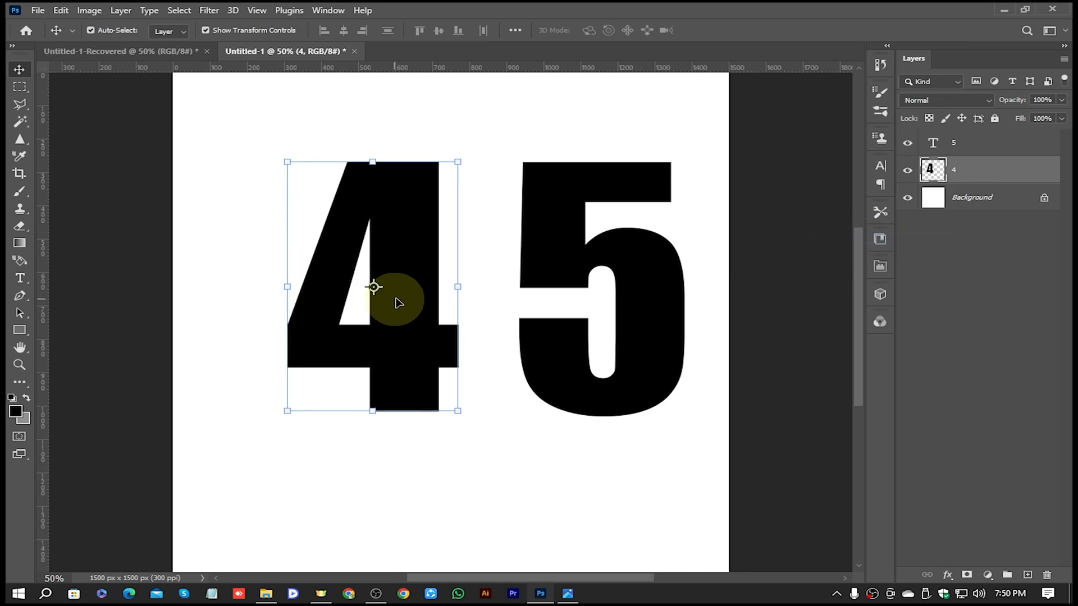
- Outline the crossbar stub protruding to the right of the 4's stem with the Polygonal Lasso, erase it and deselect
click(20, 105)
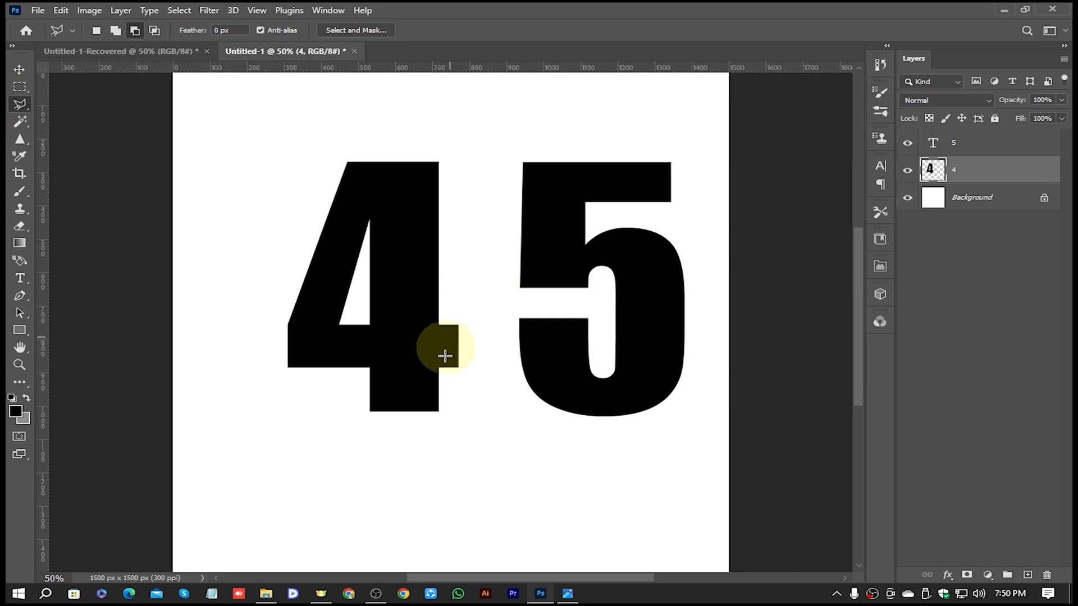
click(438, 310)
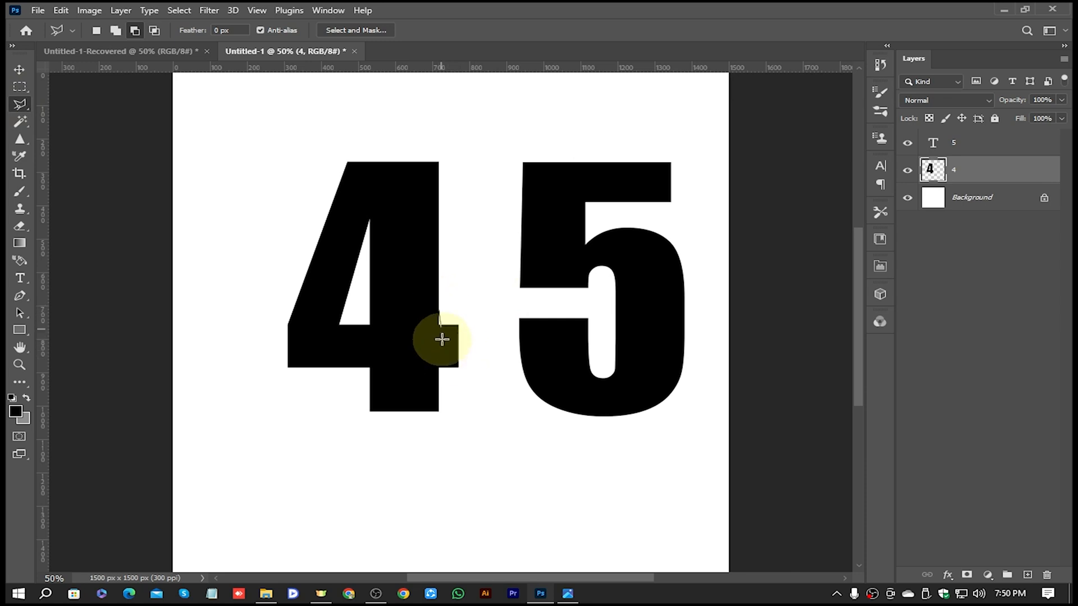
click(438, 369)
click(450, 376)
click(473, 364)
click(472, 316)
click(450, 309)
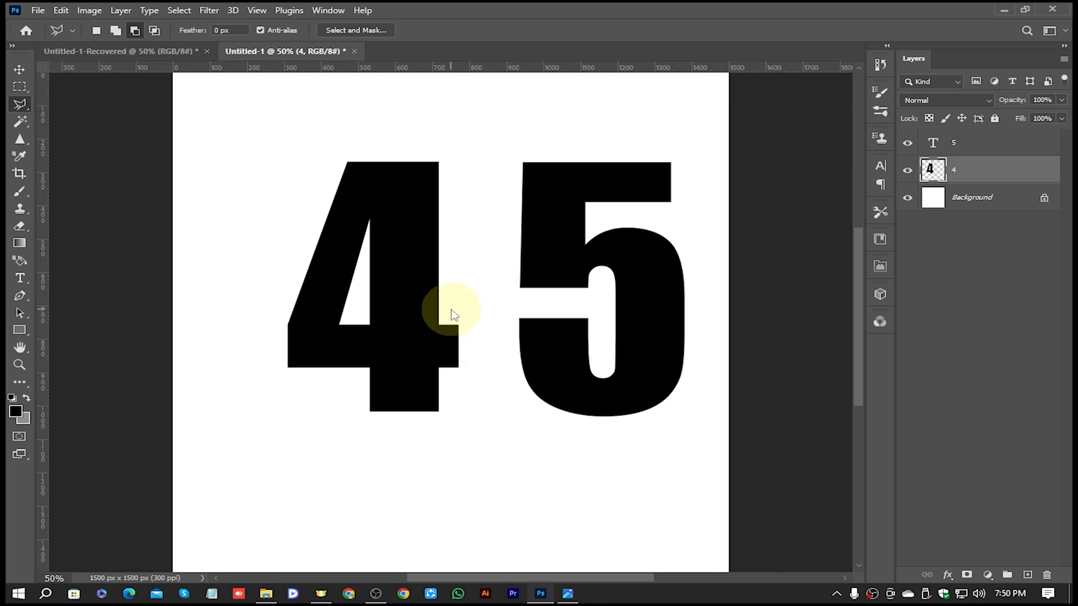
click(438, 311)
click(20, 227)
drag(450, 313, 448, 364)
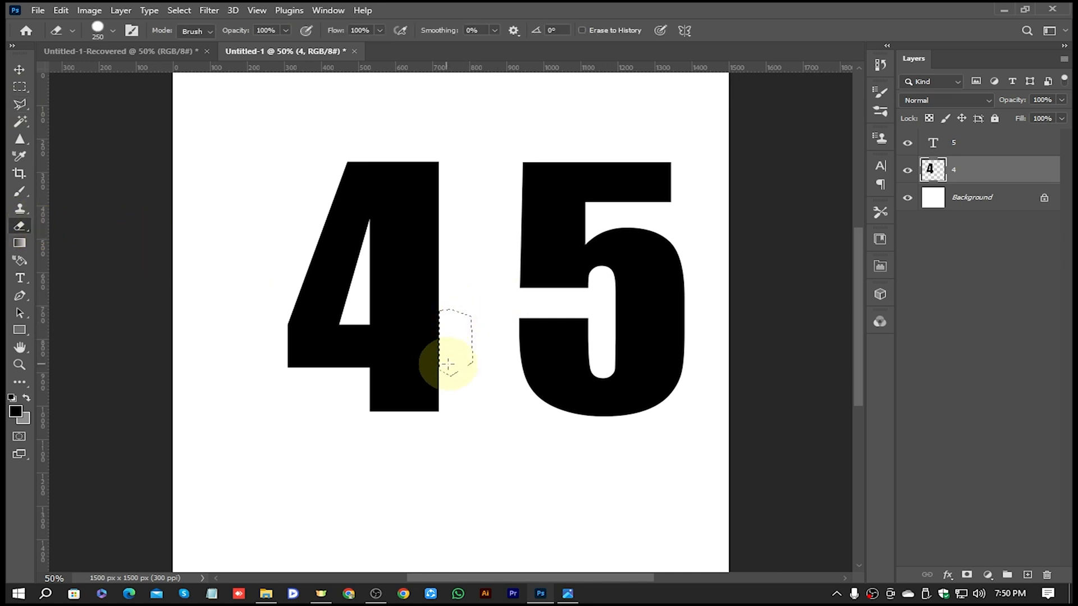
key(ctrl+d)
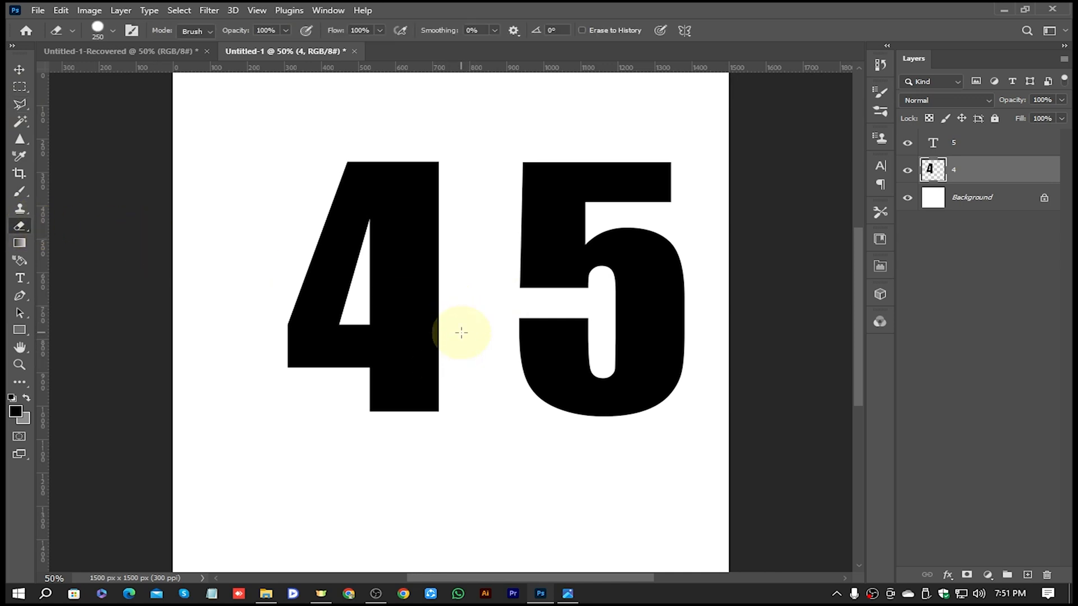
key(v)
click(443, 301)
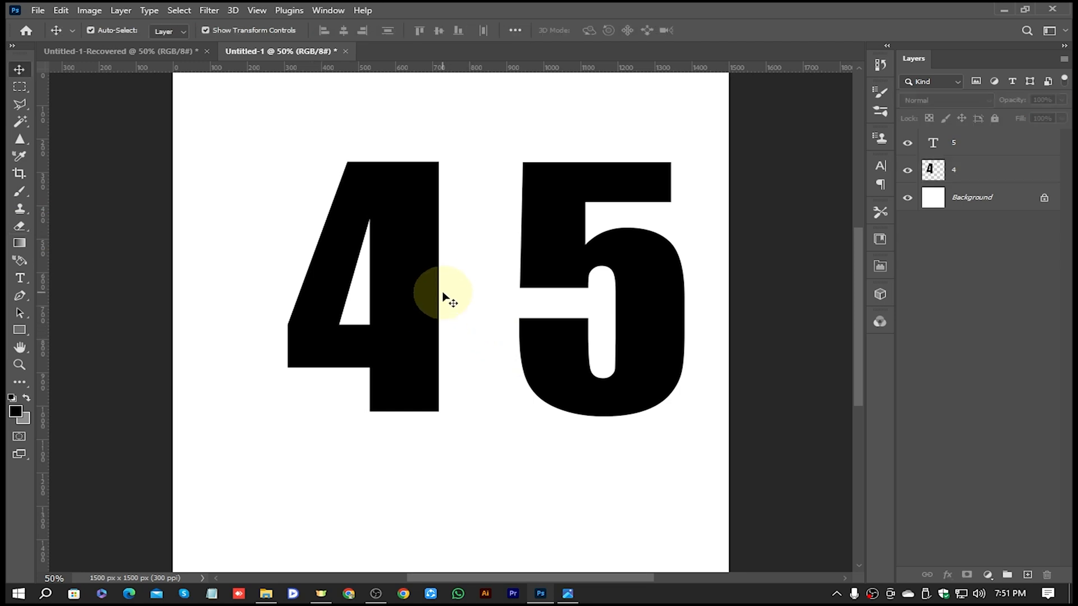
- Draw a black rectangle about 514 x 632 px from the 4's stem across the left part of the 5
click(22, 330)
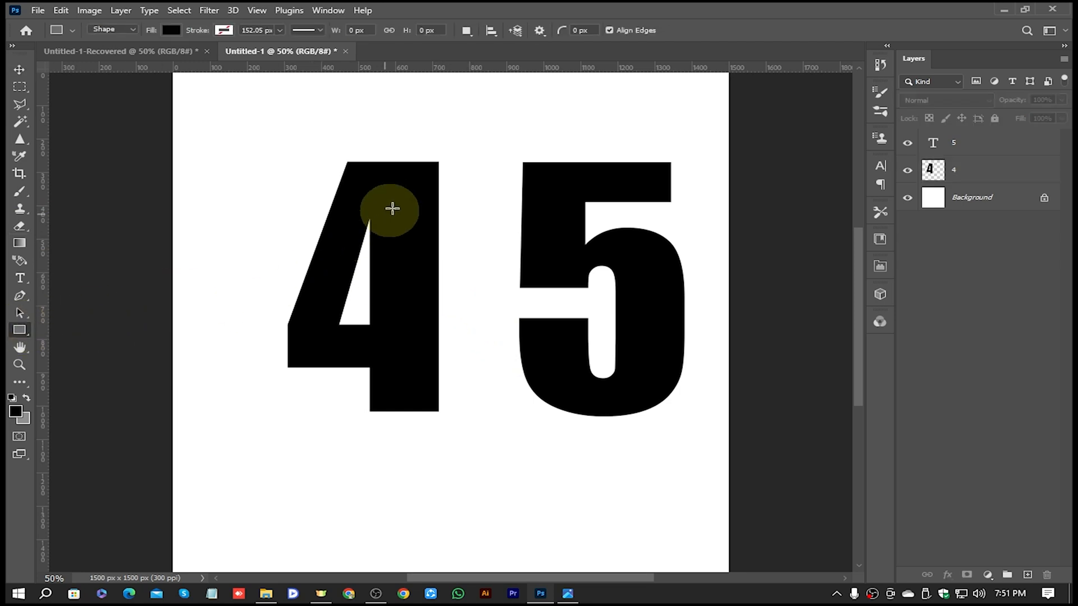
drag(426, 199, 617, 410)
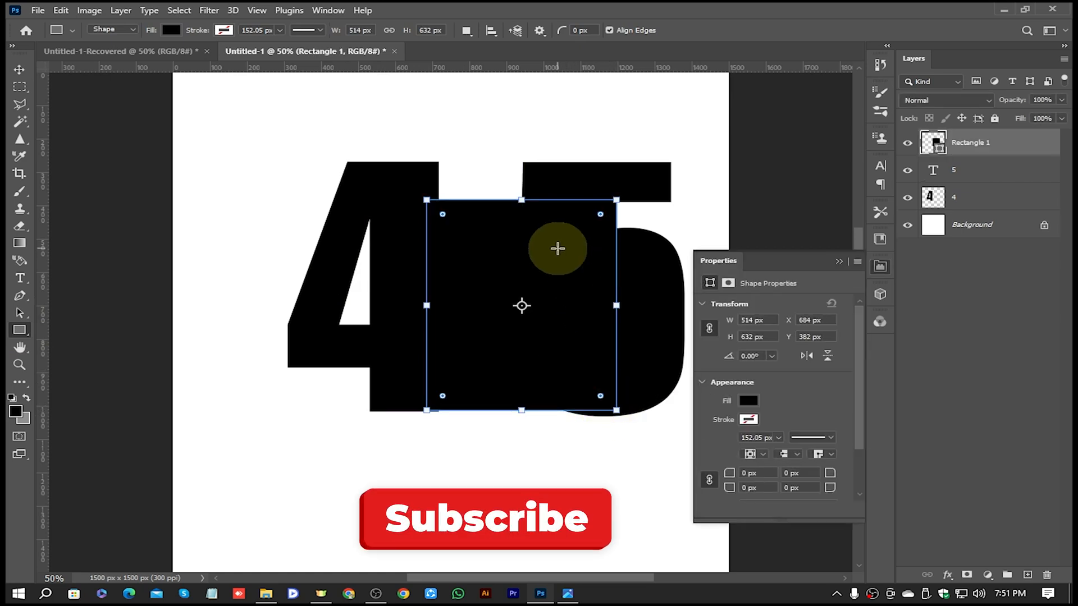
click(838, 261)
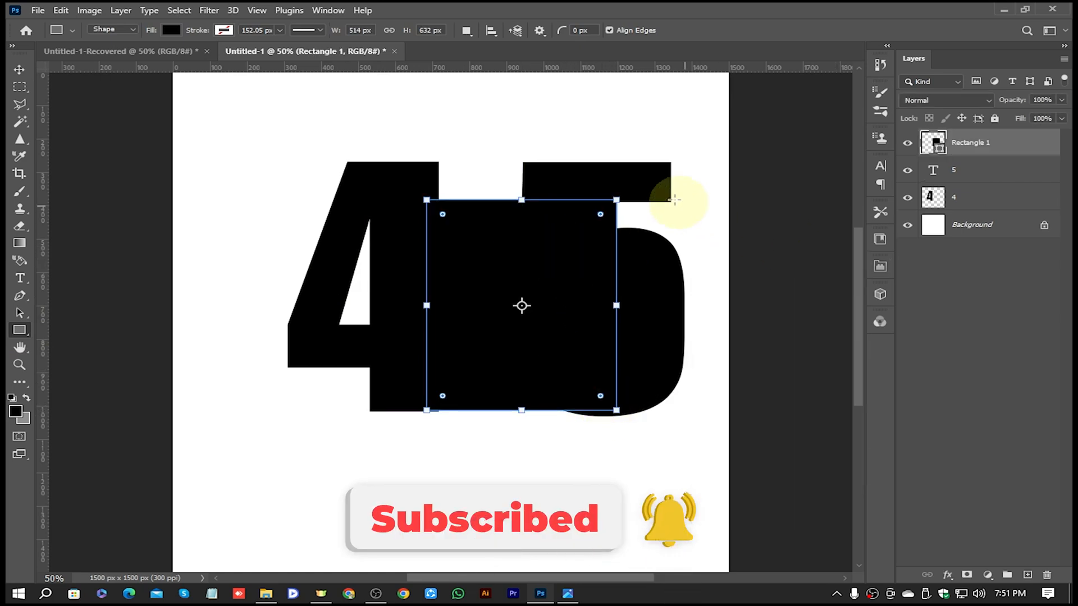
- Move the 5 left over the black rectangle and place its layer above Rectangle 1
click(19, 69)
click(652, 185)
drag(636, 186, 586, 191)
drag(1018, 174, 936, 144)
- Set the text color of the 5 to white (ffffff)
double_click(936, 144)
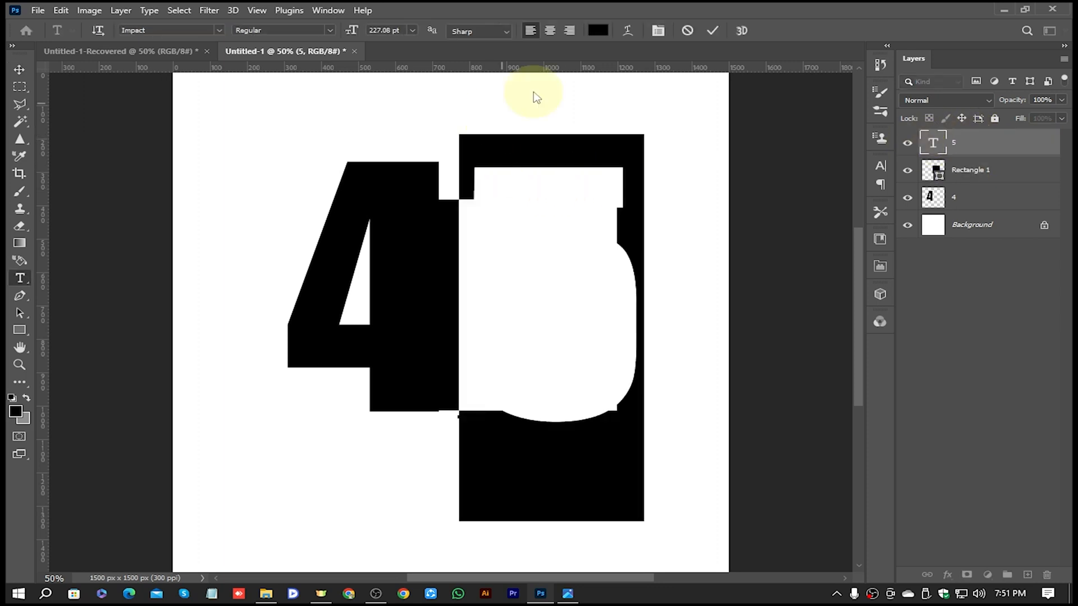
click(605, 35)
drag(698, 385, 612, 320)
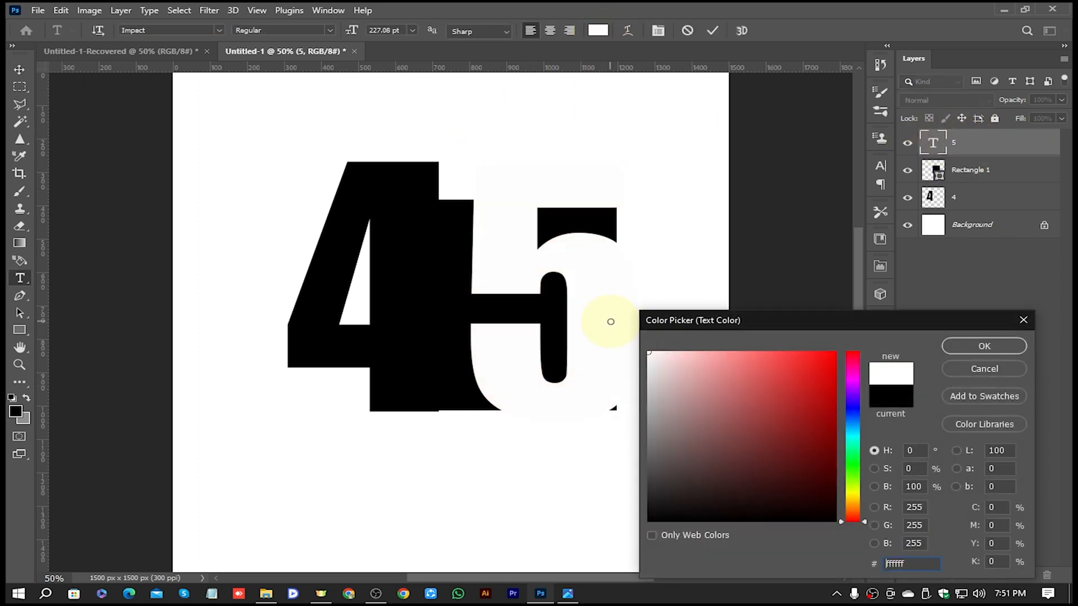
click(983, 348)
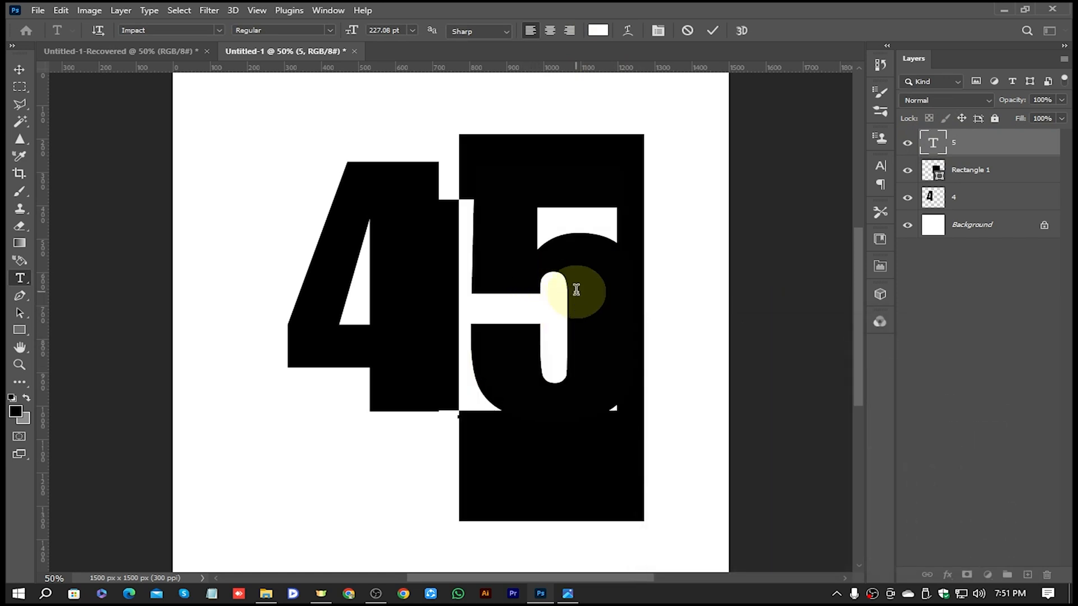
click(714, 31)
- Move the white 5 against the right edge of the 4's stem and nudge it up until its base fits inside the rectangle
key(v)
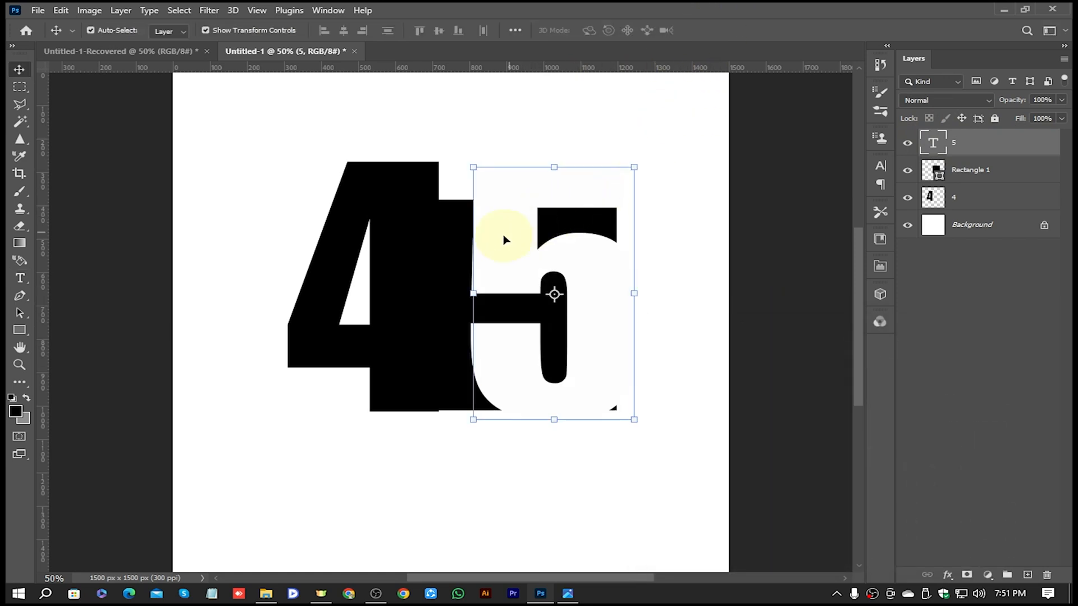
mouse_move(503, 240)
mouse_down()
mouse_move(464, 238)
mouse_move(497, 259)
mouse_up()
click(504, 125)
key(ctrl+t)
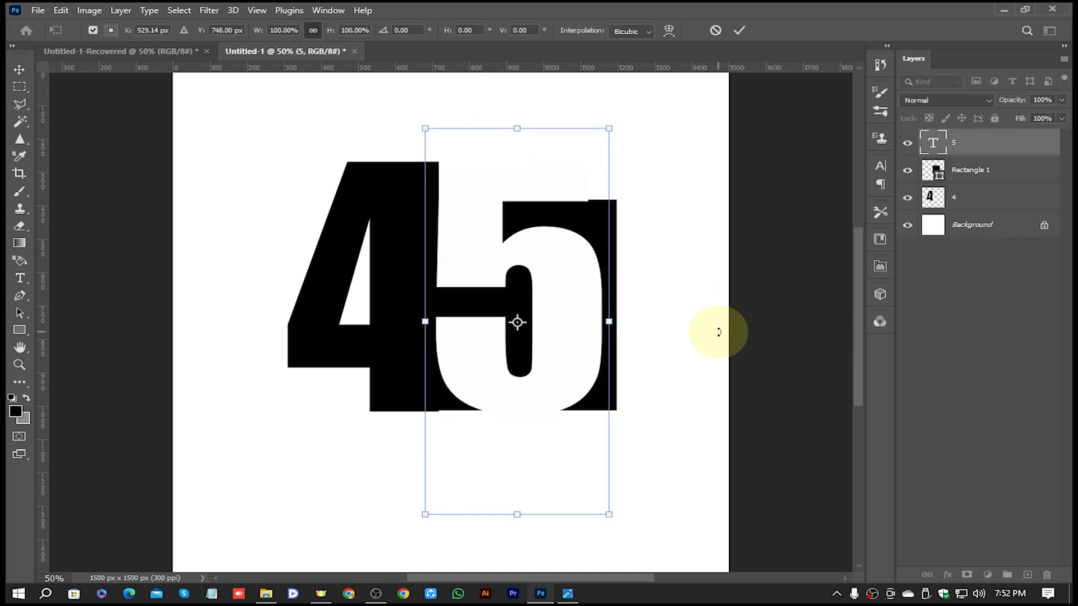
key(Up)
key(Up)
key(Up)
key(Up)
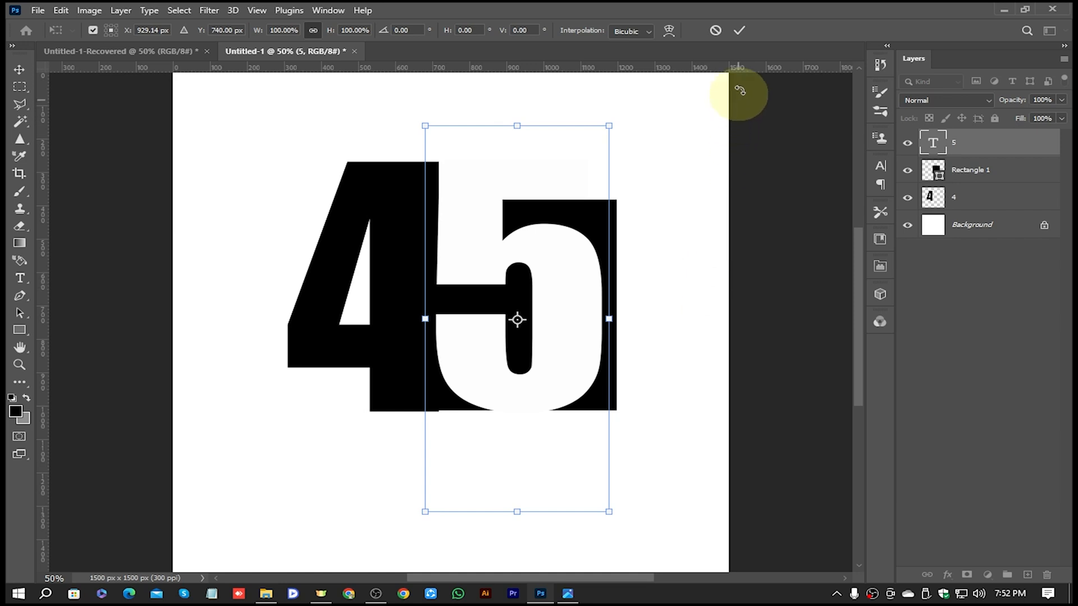
click(739, 32)
- Resize the black rectangle to about 96% width and 103% height so it closely frames the 5
click(611, 213)
mouse_move(617, 200)
mouse_down()
mouse_move(623, 188)
mouse_move(610, 195)
mouse_up()
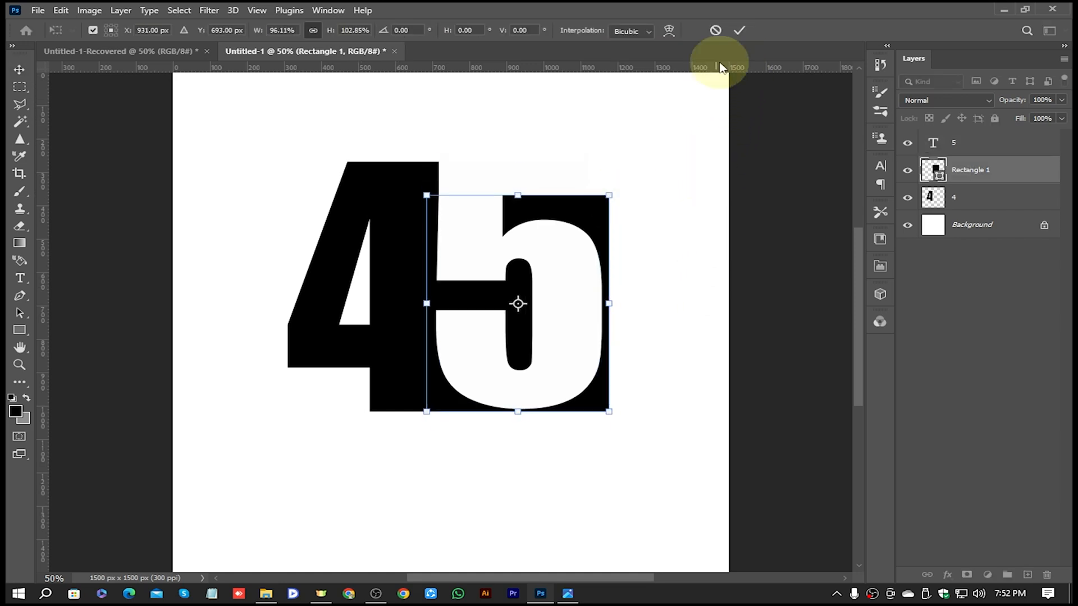
click(739, 31)
click(696, 276)
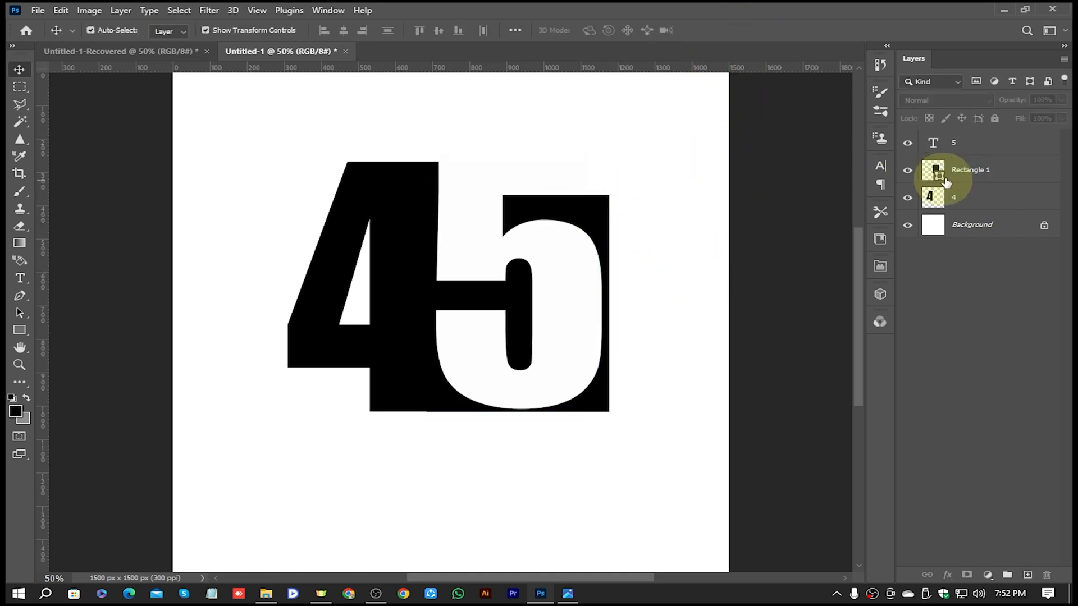
- Rasterize the type layer of the 5 and the Rectangle 1 shape layer
click(975, 148)
right_click(977, 149)
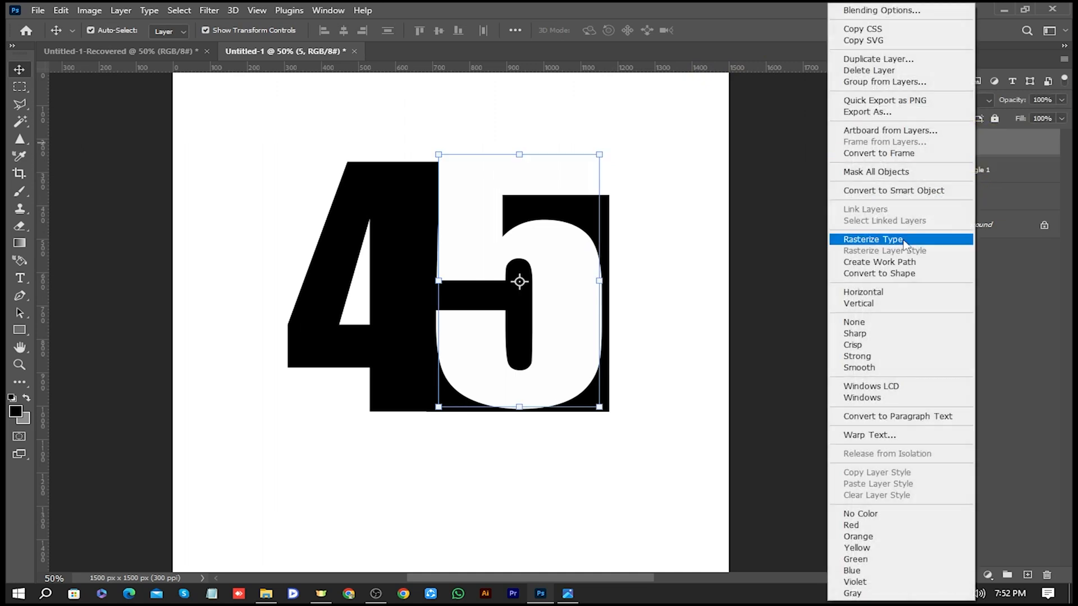
click(907, 239)
click(963, 174)
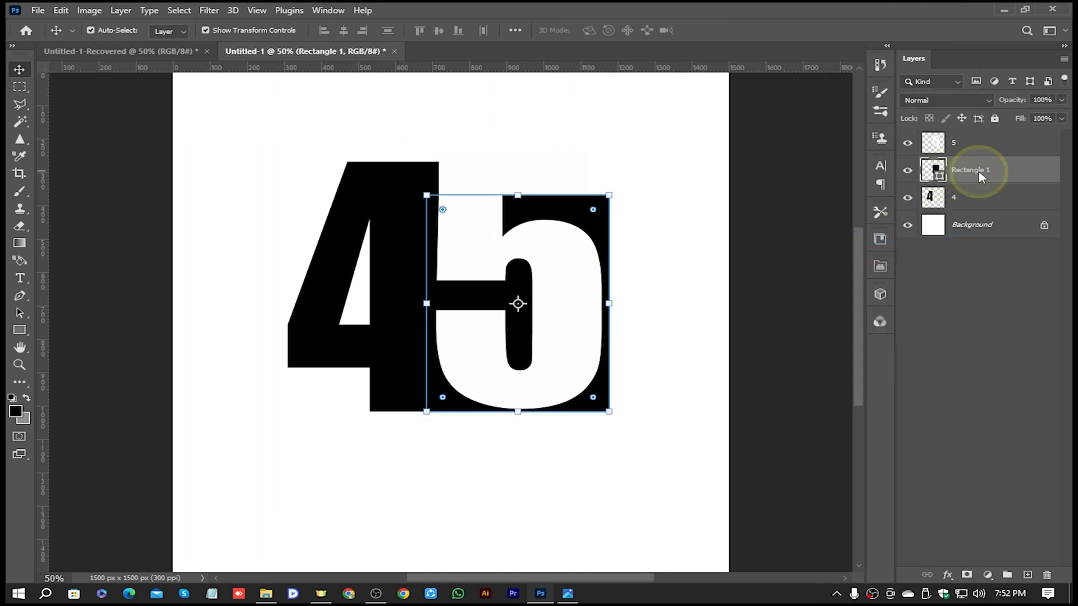
right_click(966, 171)
click(894, 260)
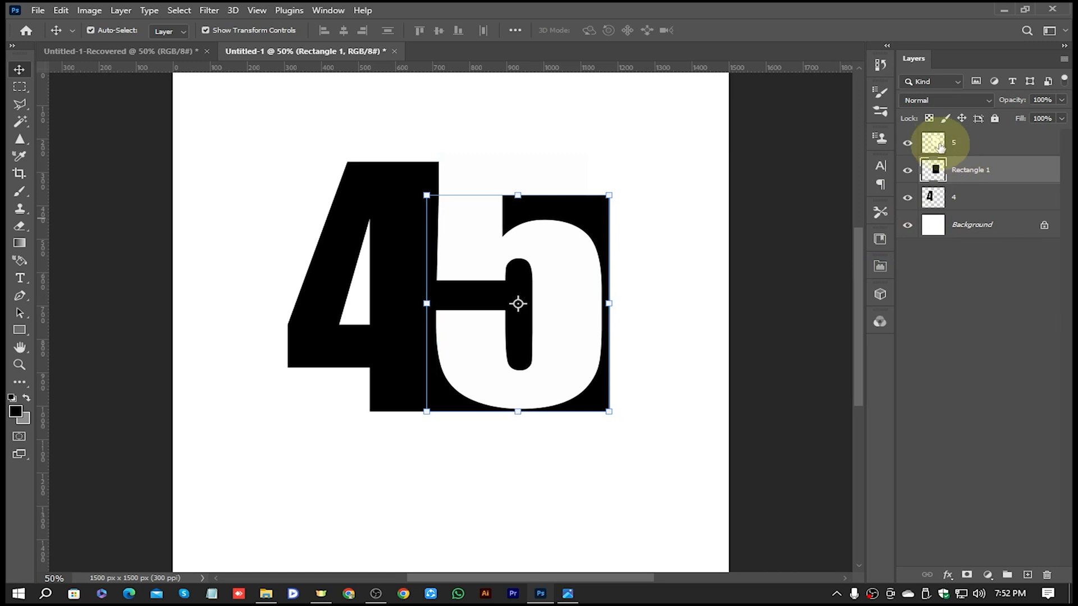
- Select the pixels of the 5, hide its layer, and erase that shape out of the Rectangle 1 layer before deselecting
click(934, 143)
right_click(933, 144)
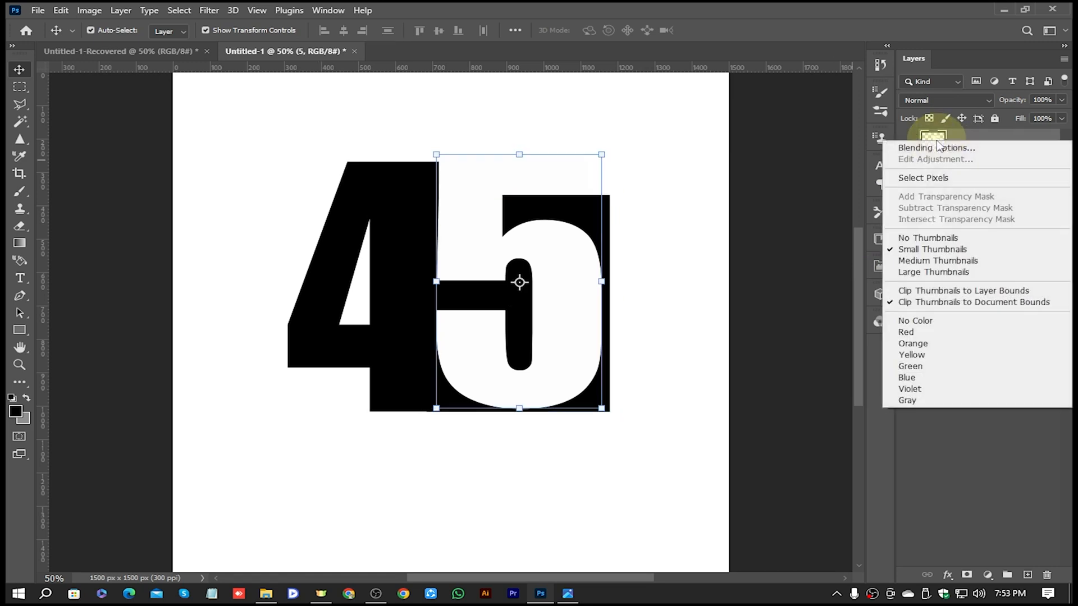
click(935, 178)
key(e)
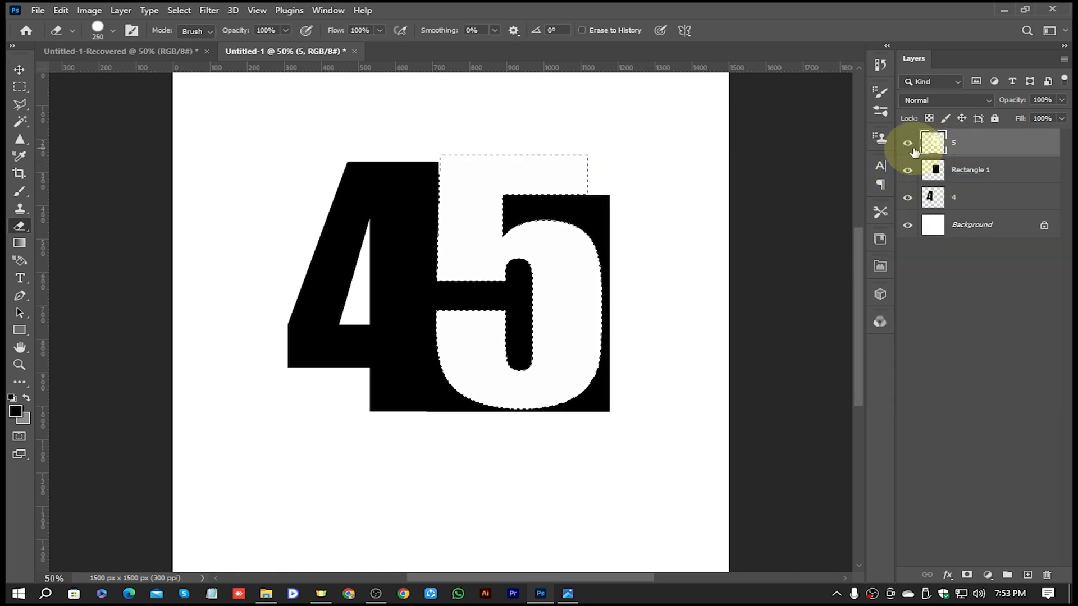
click(908, 145)
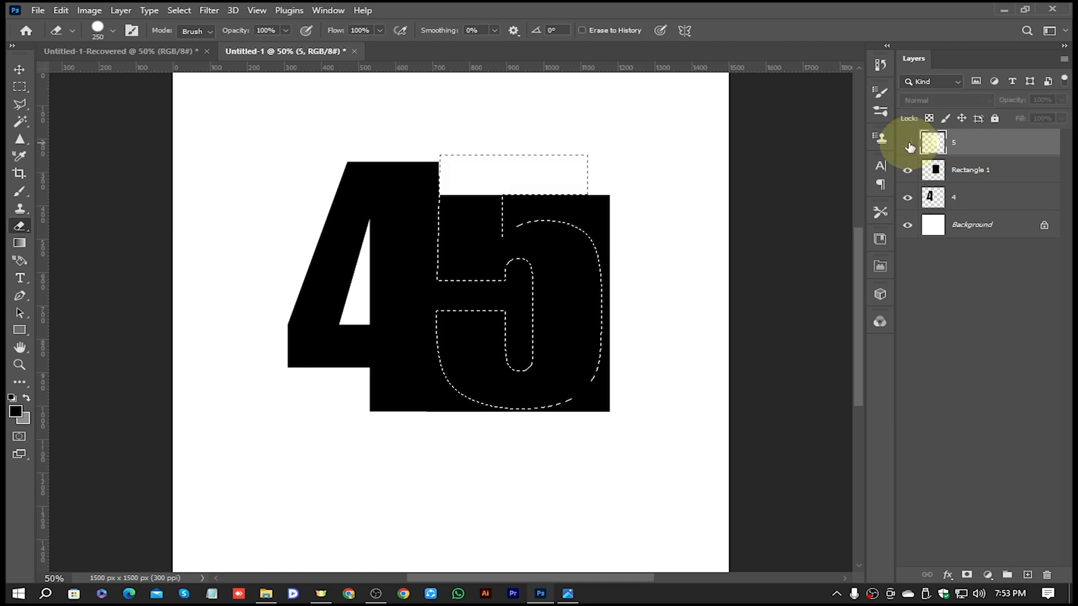
click(956, 170)
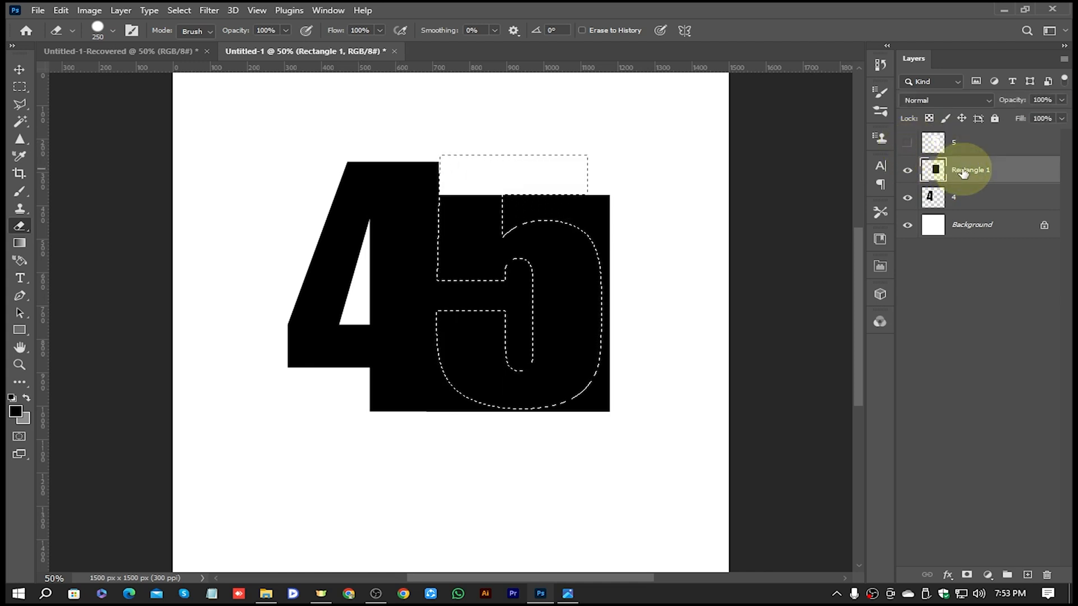
mouse_move(509, 177)
mouse_down()
mouse_move(467, 291)
mouse_move(452, 196)
mouse_move(473, 245)
mouse_move(552, 244)
mouse_move(579, 298)
mouse_move(554, 378)
mouse_move(467, 374)
mouse_move(444, 293)
mouse_move(498, 294)
mouse_up()
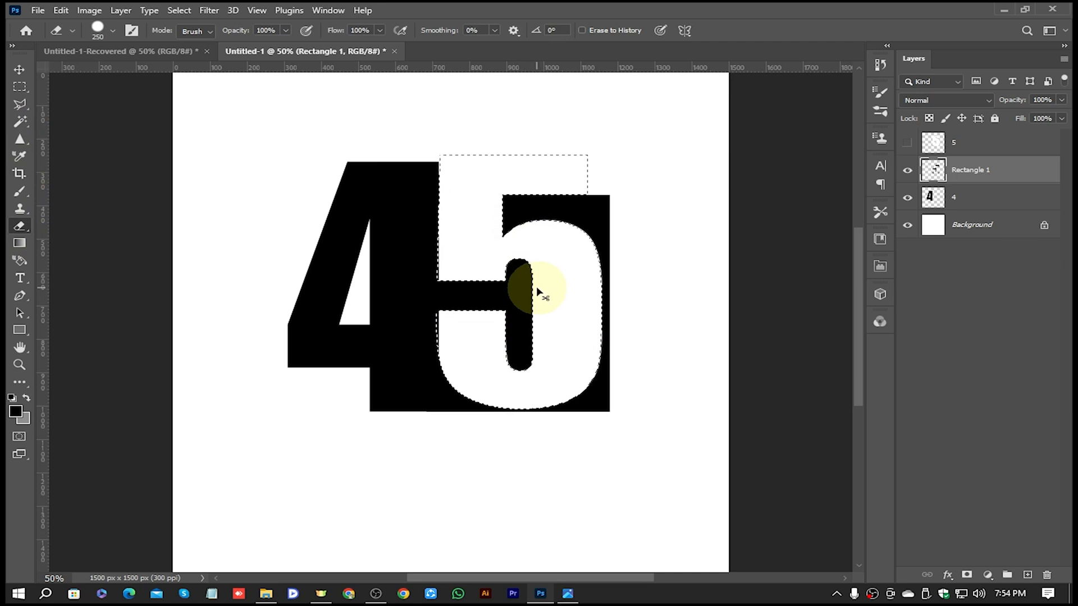
key(ctrl+d)
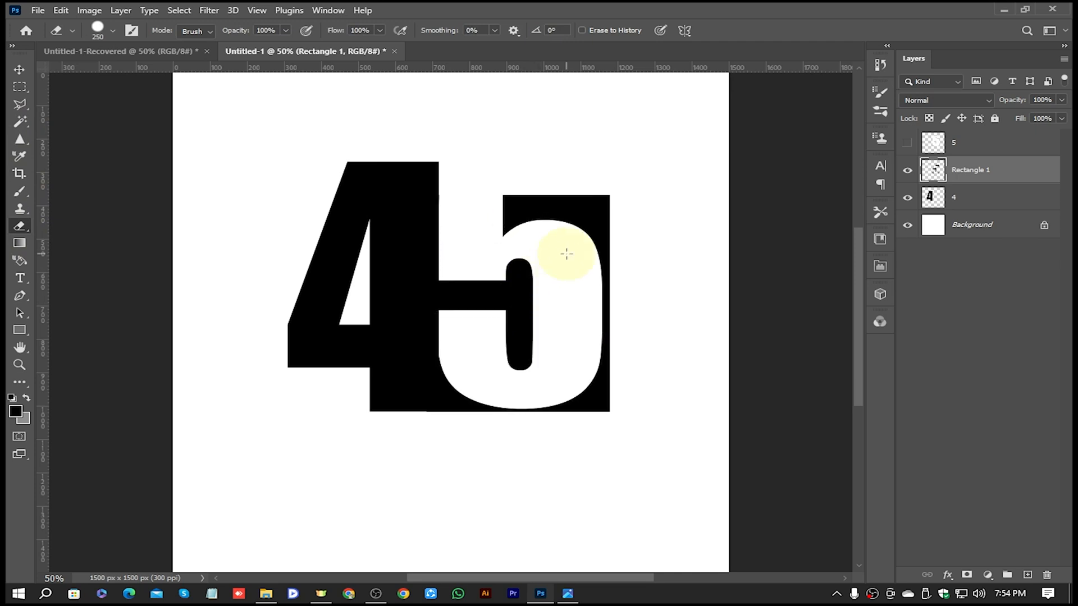
- Delete the hidden layer of the 5
click(969, 145)
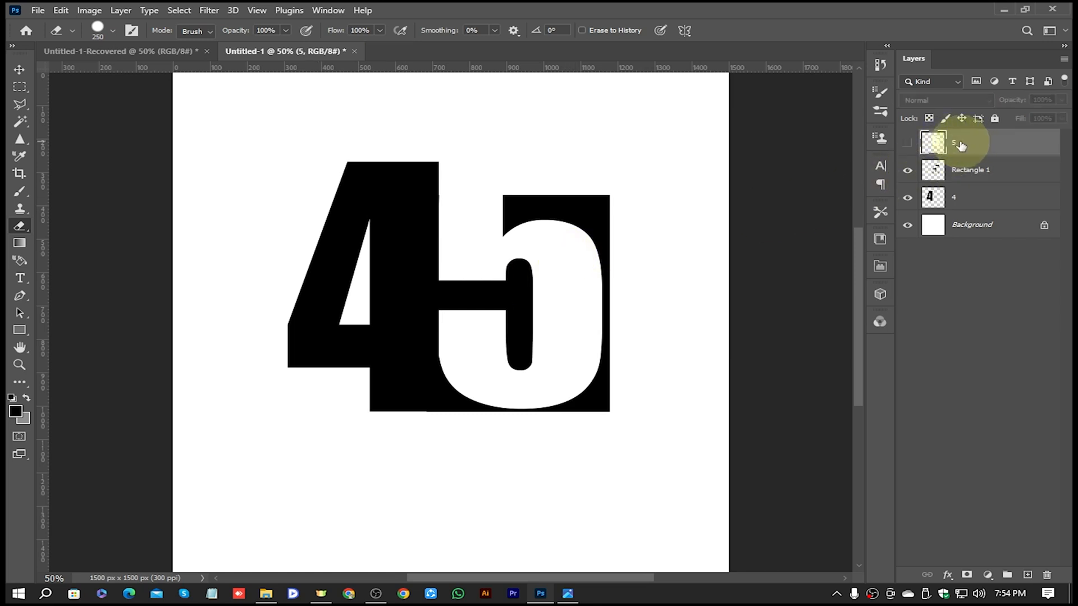
key(Delete)
ctrl+click(961, 145)
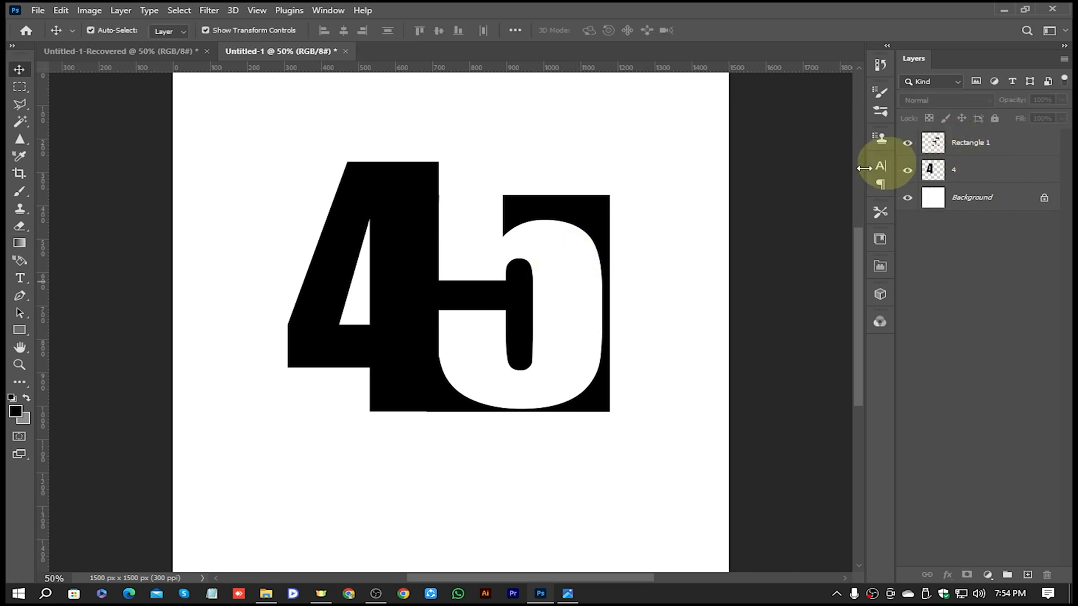
- Add the text YEARS in black 24 pt Impact above the 5
click(19, 279)
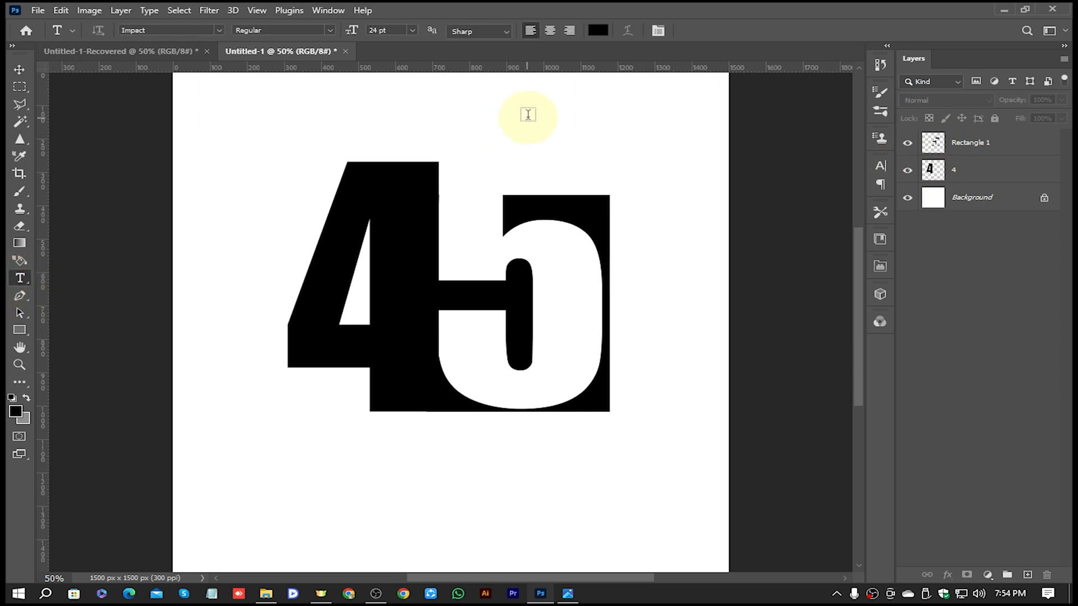
click(481, 113)
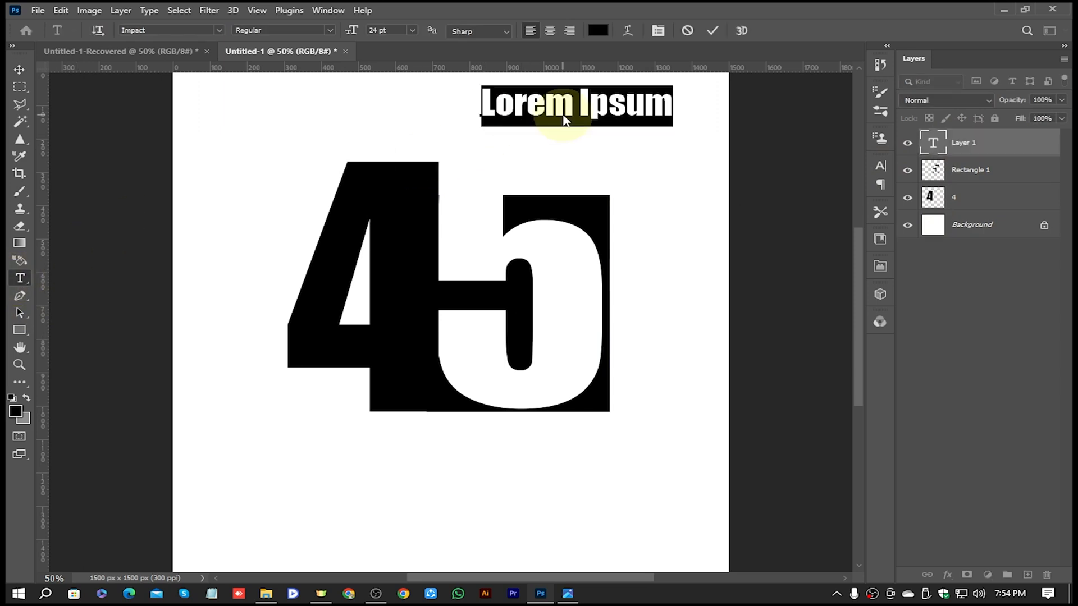
text(YEARS)
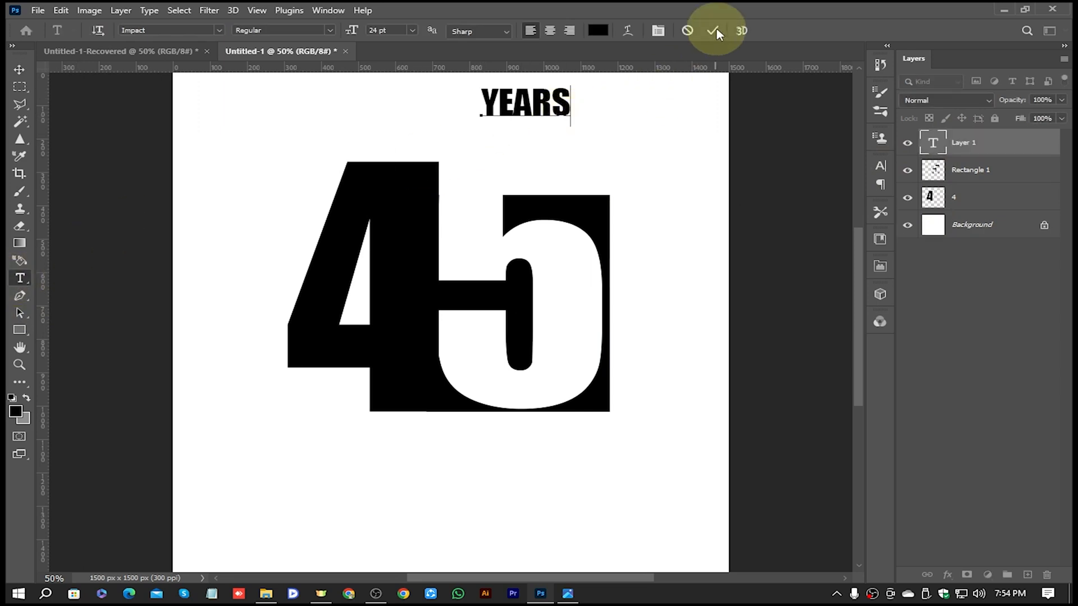
click(713, 30)
- Scale YEARS to about 122% and place it directly above the 5's upper bar, matching the bar's width
click(29, 70)
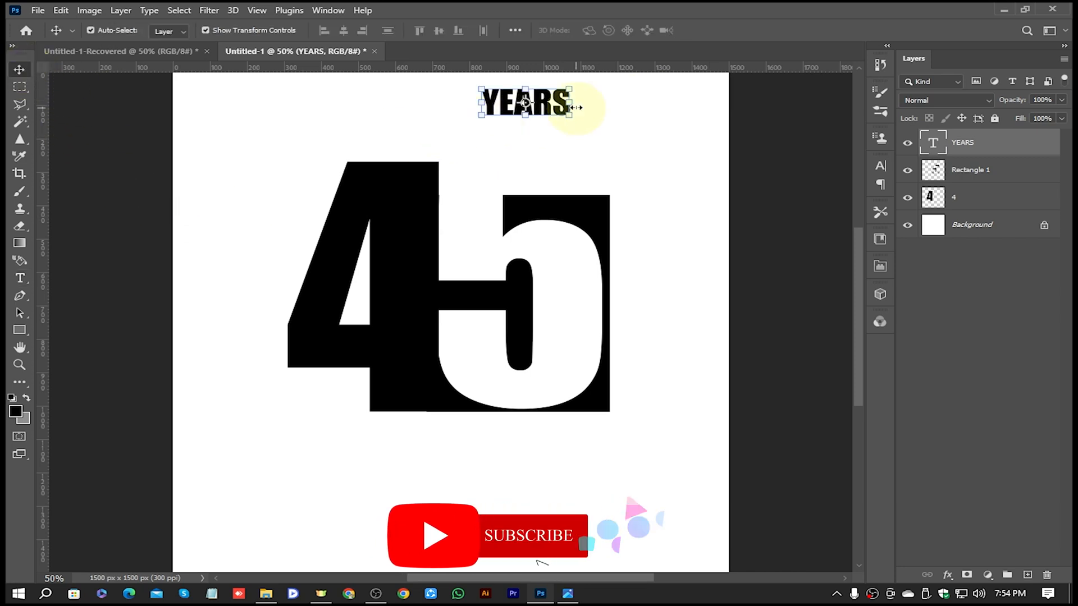
drag(565, 107, 610, 156)
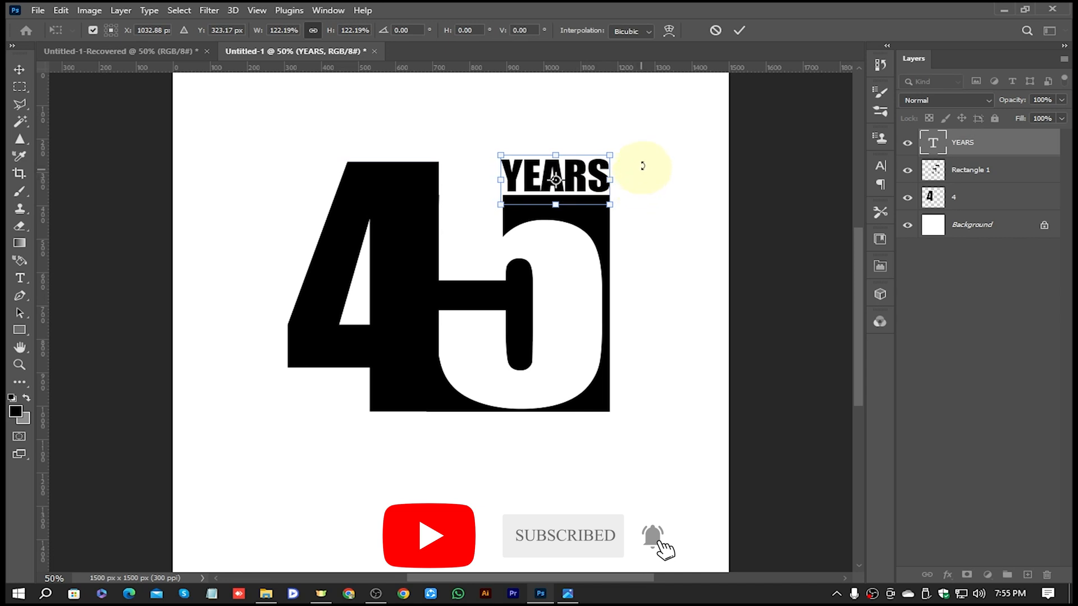
click(739, 31)
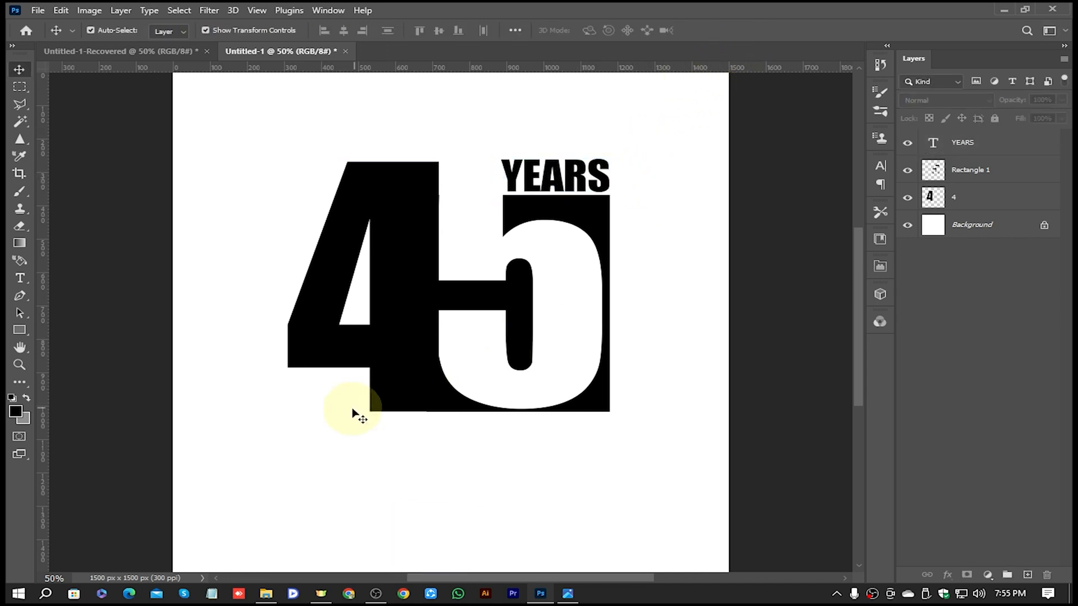
- Duplicate the YEARS text to the area below the 4's crossbar and change the copy to GONE
click(584, 183)
drag(584, 182, 360, 375)
double_click(360, 375)
text(G)
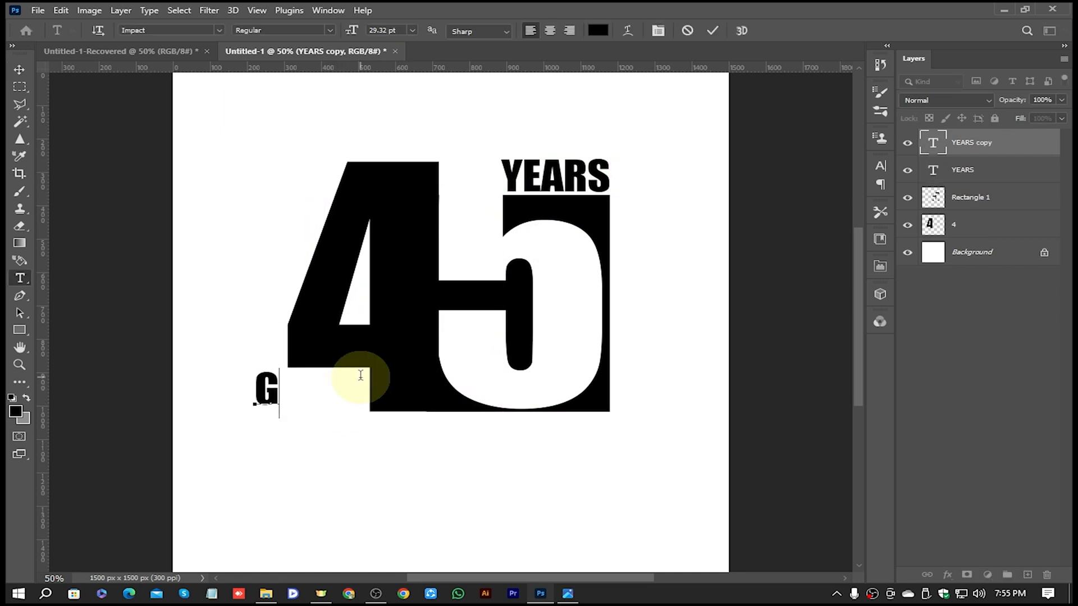
- Narrow GONE to about 87% width and fit it beneath the 4's crossbar, beside the stem
click(20, 69)
mouse_move(289, 387)
mouse_down()
mouse_move(311, 388)
mouse_move(287, 394)
mouse_up()
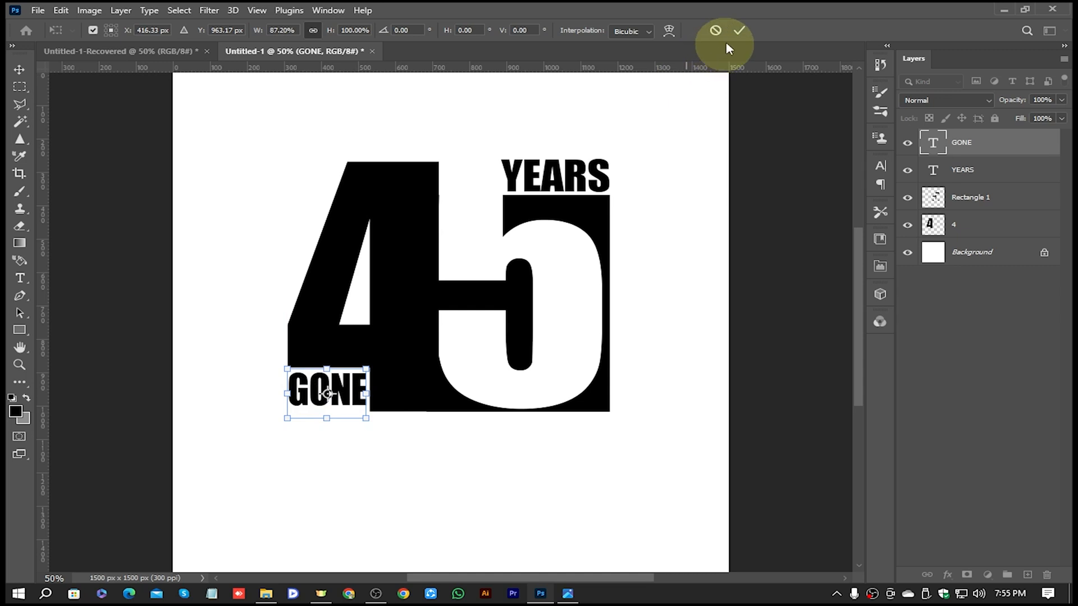
click(739, 30)
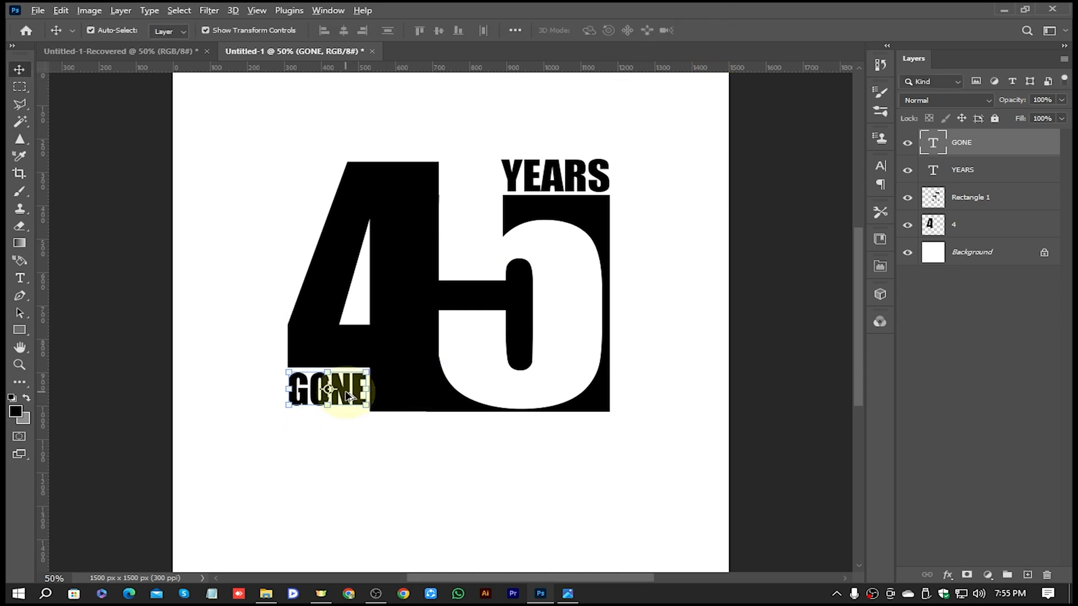
- Duplicate the GONE text below the black block and change the copy to WE ARE STILL TOGATHER
drag(351, 393, 474, 440)
click(25, 282)
text(WE ARE STILL TOGATHER)
- Shrink and flatten WE ARE STILL TOGATHER to span the base of the black block and set it just underneath
click(23, 71)
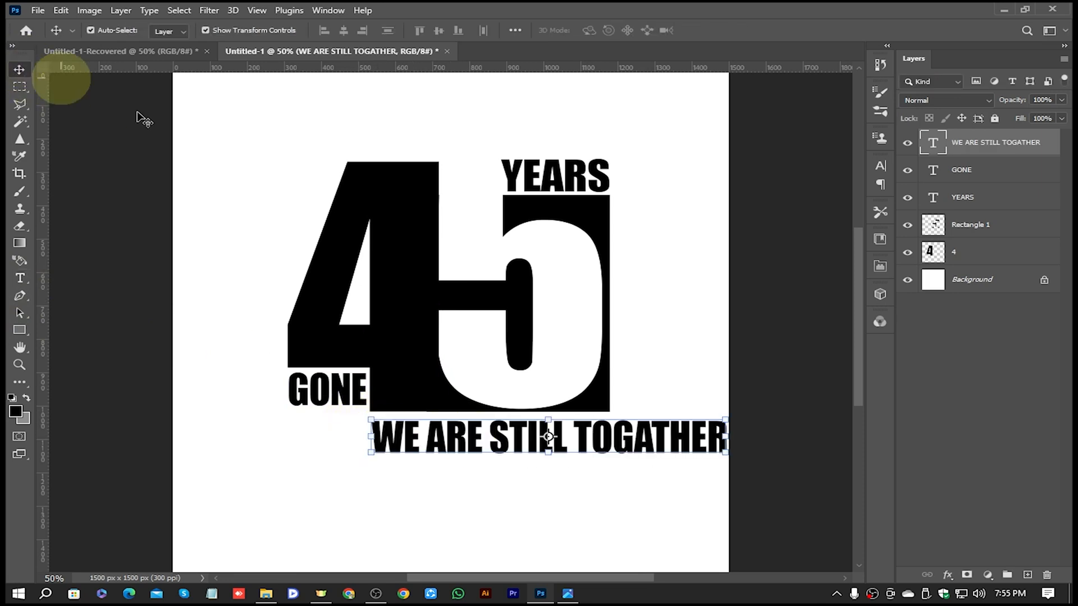
drag(687, 450, 592, 442)
drag(581, 449, 609, 432)
drag(491, 445, 493, 433)
click(739, 30)
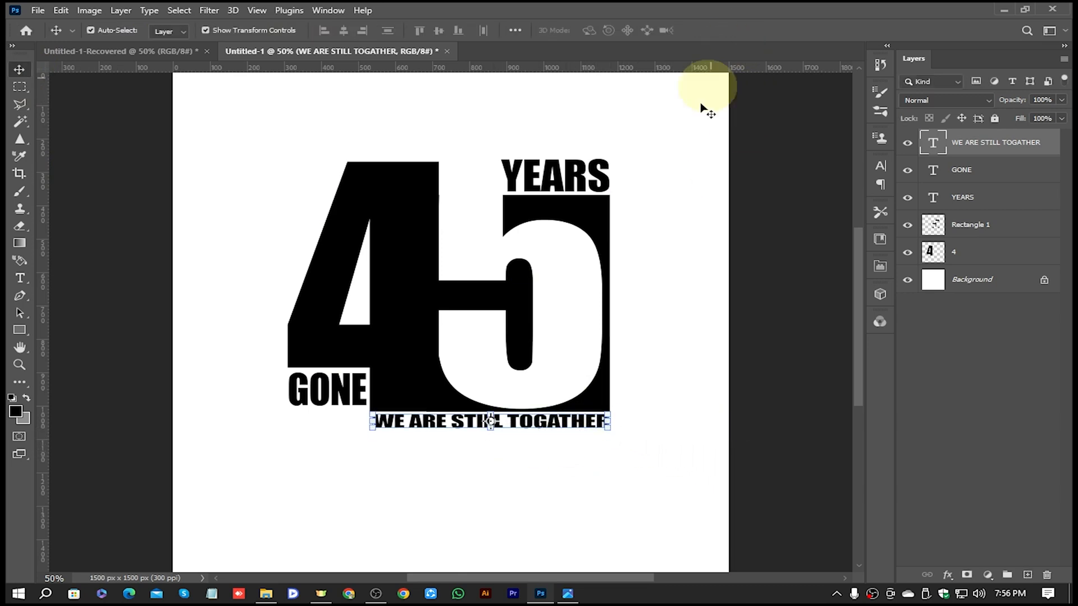
click(447, 430)
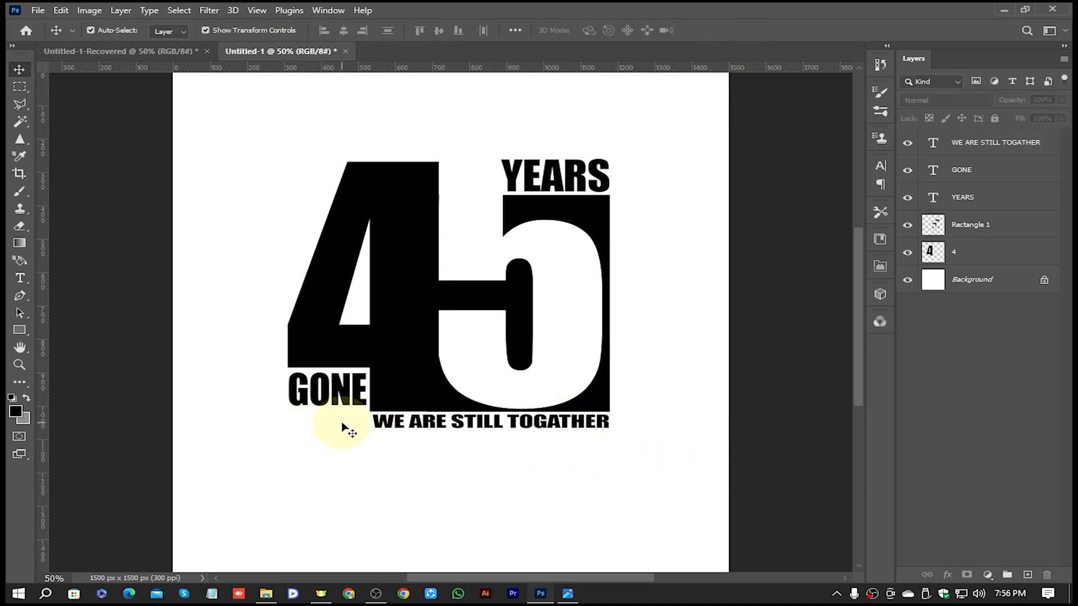
- Draw a black bar about 209 by 9 px beneath GONE and stack three duplicates of it below
scroll(341, 422, up, 3)
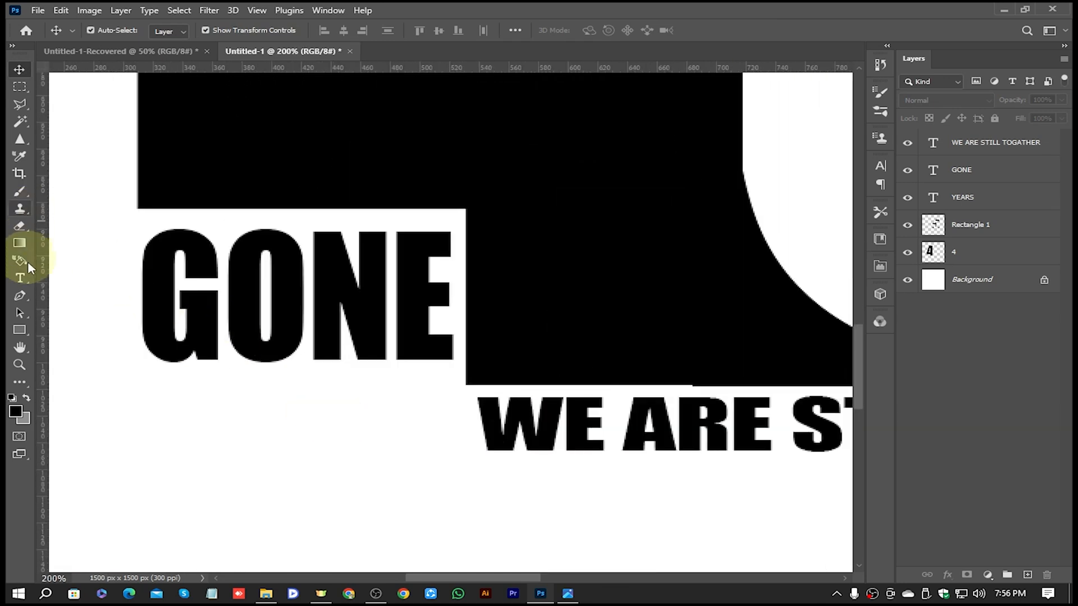
click(20, 329)
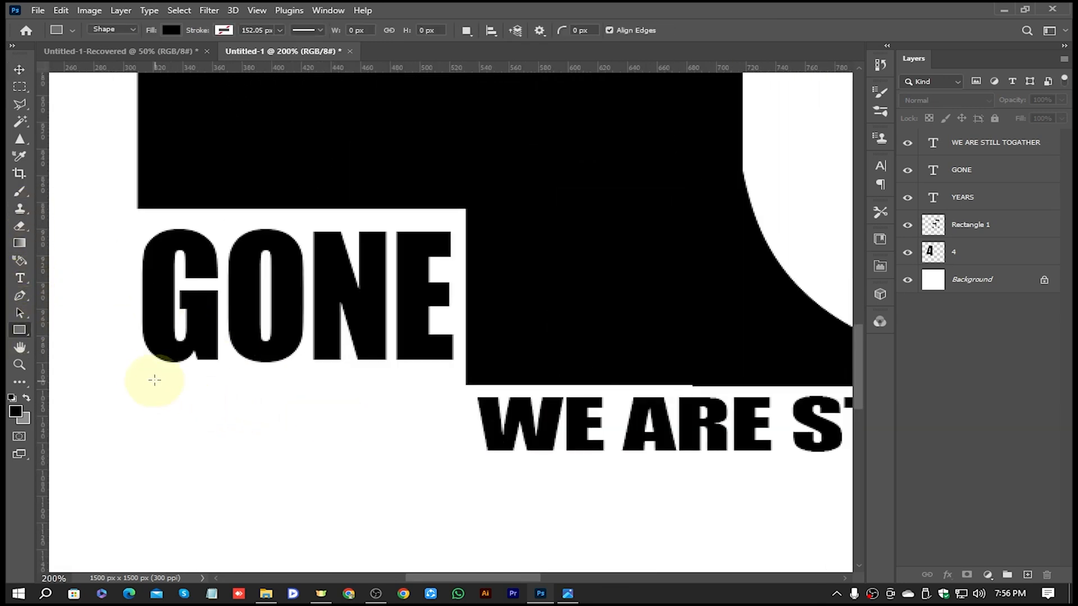
drag(41, 392, 446, 379)
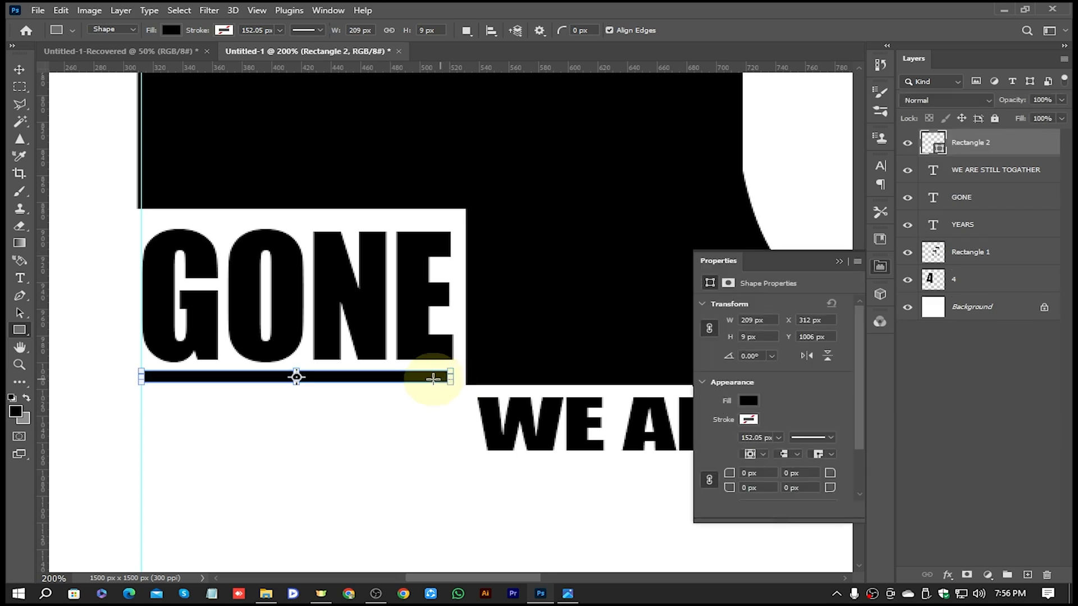
click(19, 69)
drag(340, 378, 356, 446)
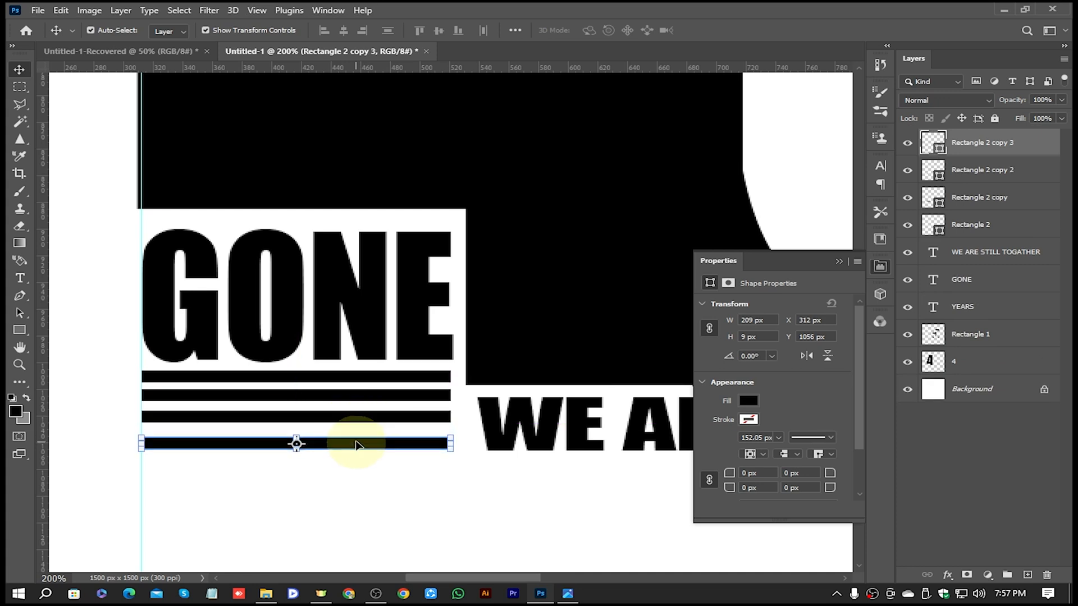
- Nudge the duplicated bars beneath GONE downward to even out the gaps between the four bars
click(368, 418)
key(Down)
key(Down)
key(Down)
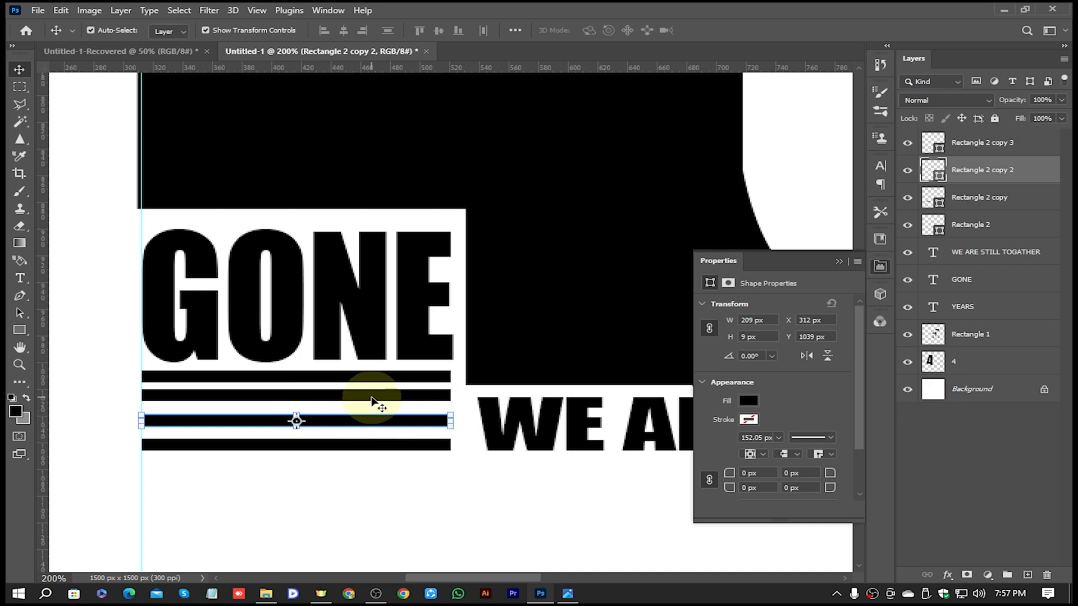
click(372, 397)
key(Down)
key(Down)
click(376, 495)
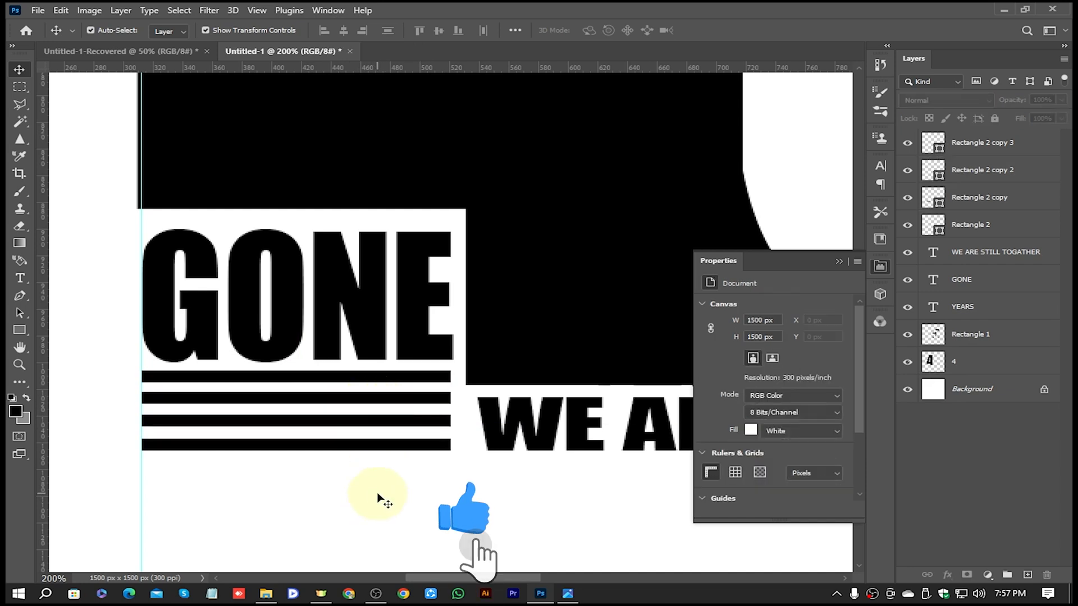
- Draw a vertical black bar about 14 by 925 px just outside the 5's right edge, running from the top of YEARS past the tagline
alt+click(349, 314)
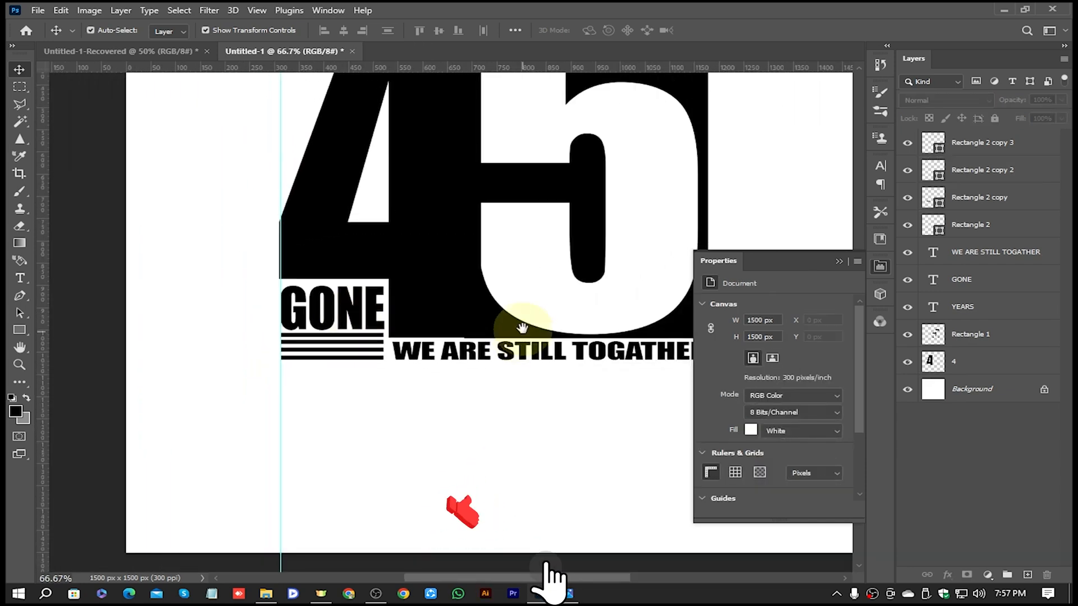
click(838, 262)
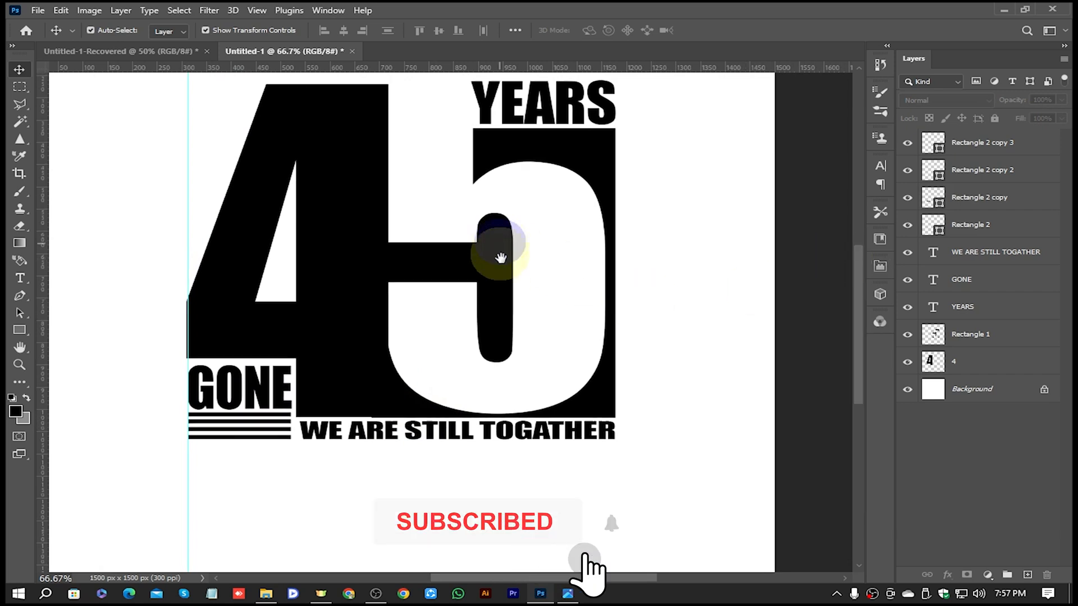
scroll(501, 240, up, 1)
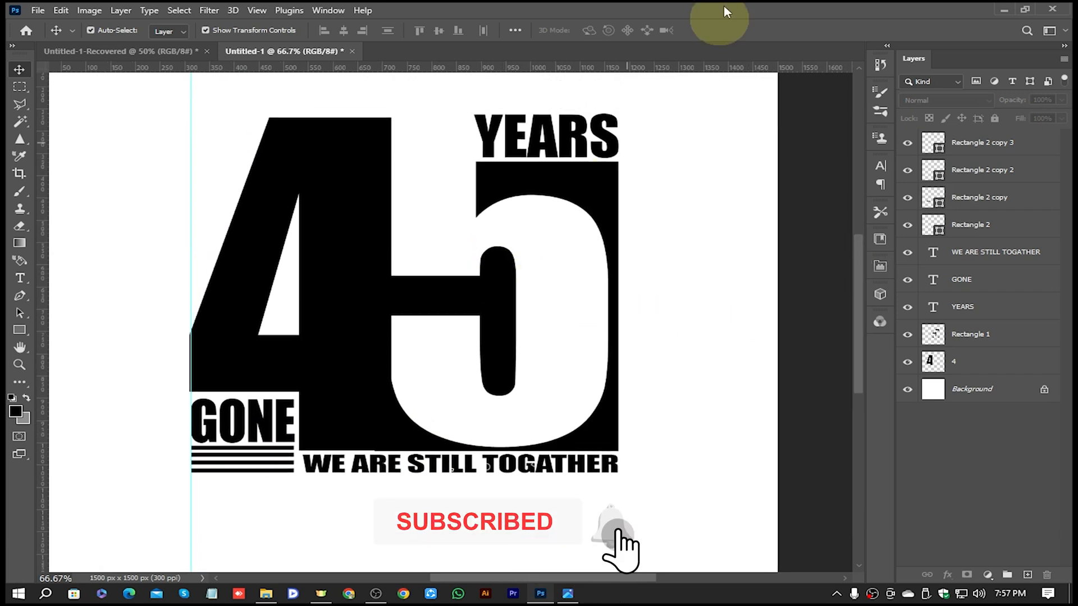
click(19, 329)
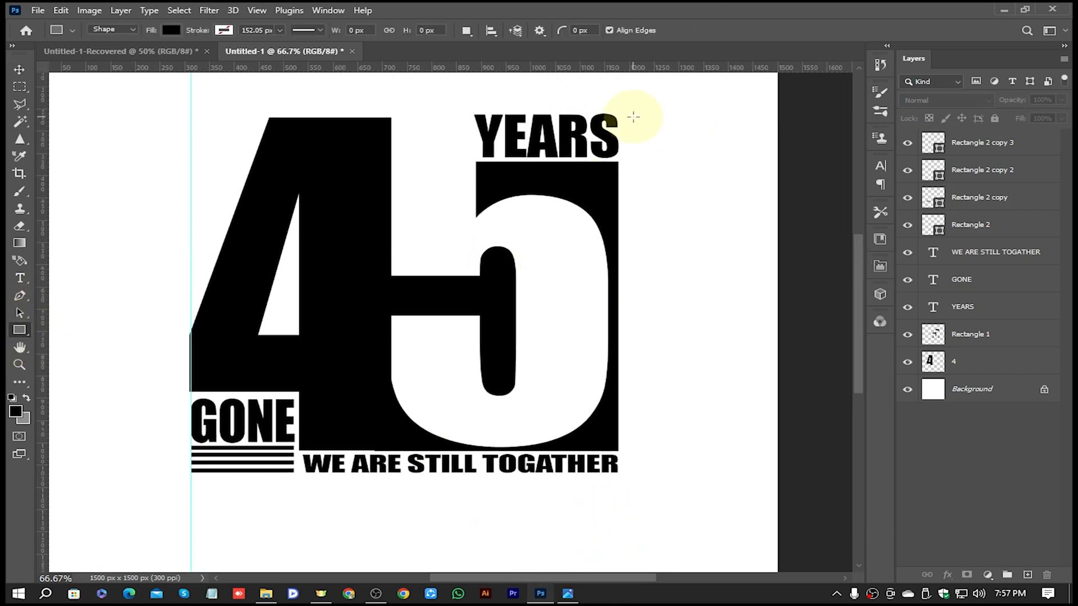
drag(631, 115, 638, 527)
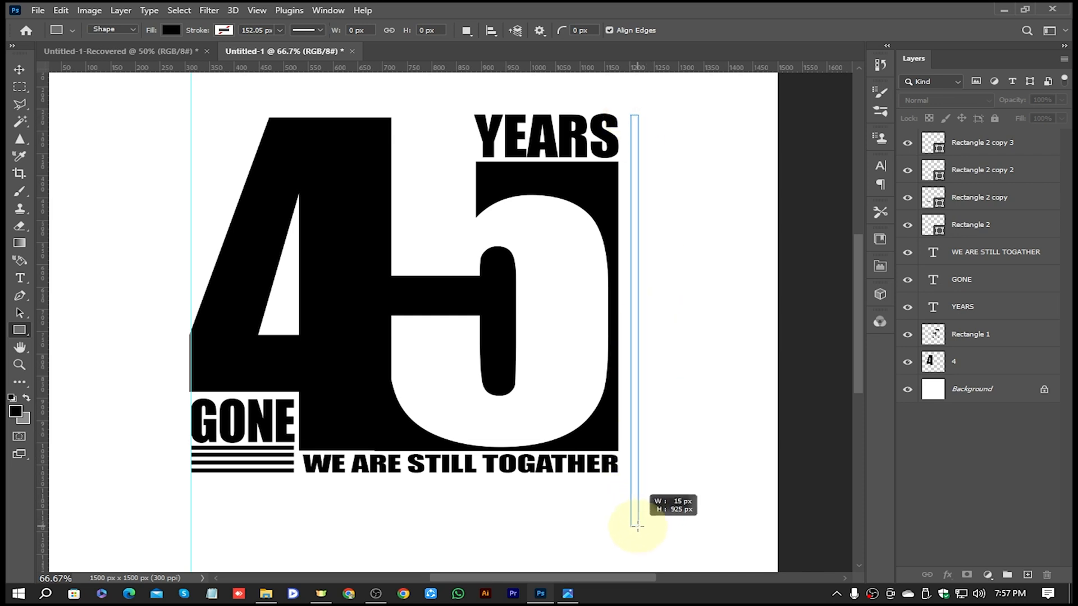
drag(637, 526, 638, 528)
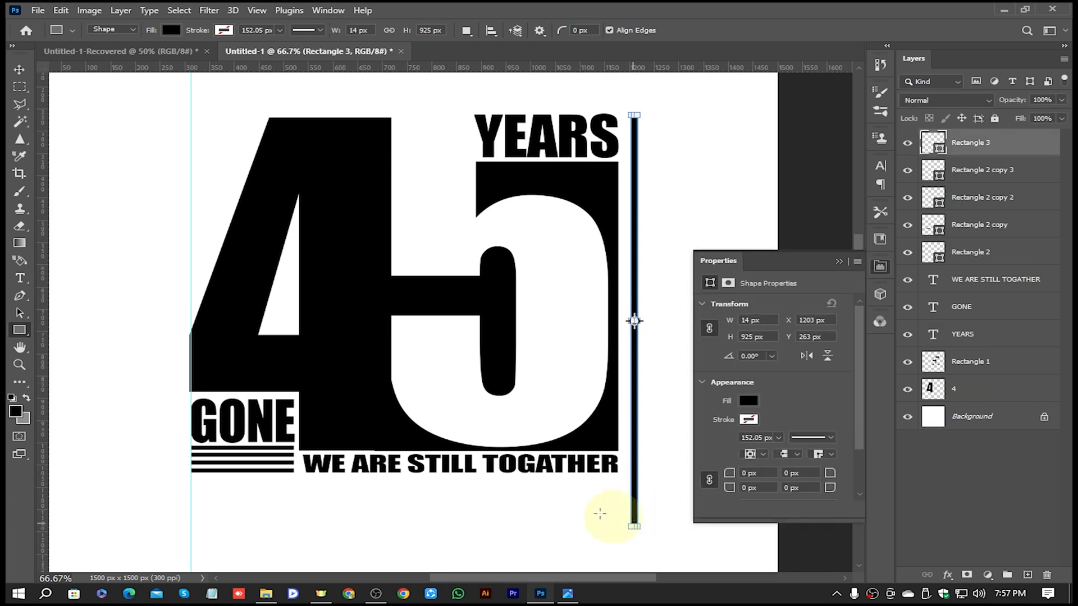
- Draw a thin horizontal black bar beneath the tagline, from GONE's left edge to beyond the vertical bar so the two cross
drag(188, 482, 690, 486)
key(v)
click(724, 401)
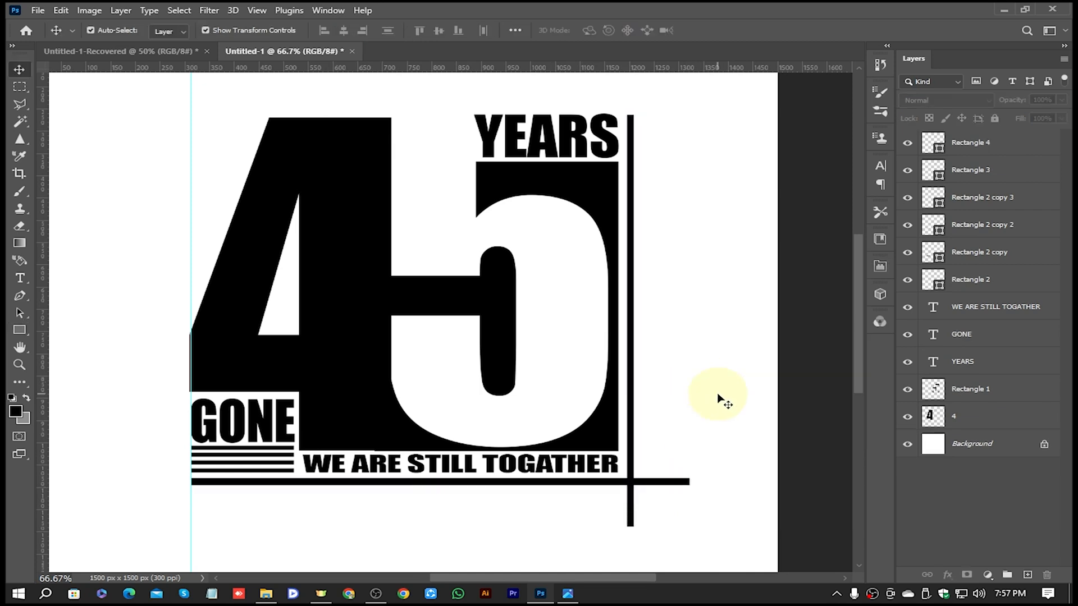
- Group the three text layers WE ARE STILL TOGATHER, GONE and YEARS and name the group TEXT
alt+click(488, 338)
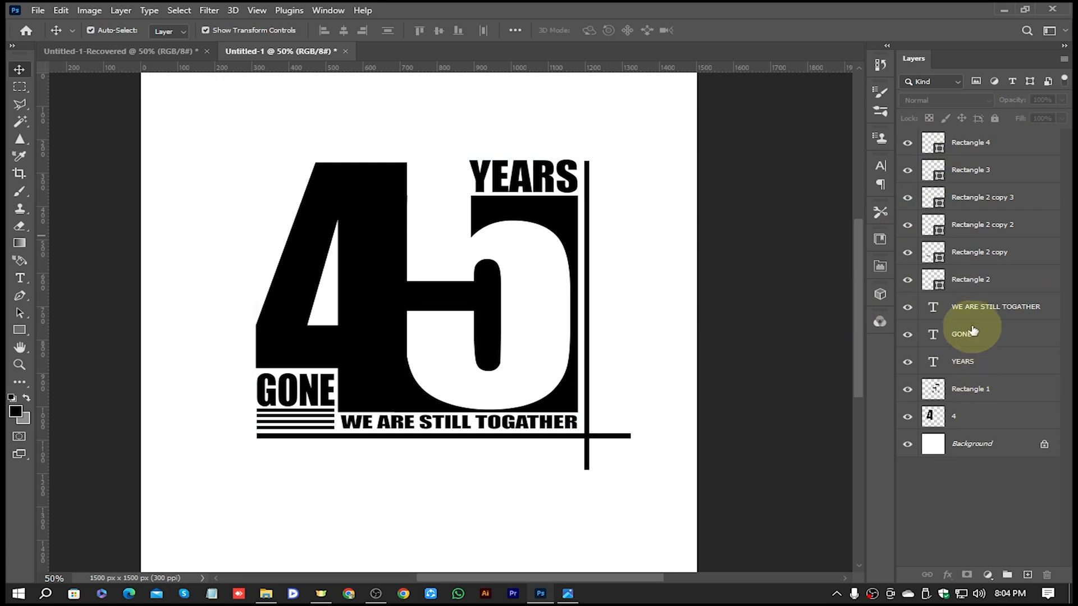
click(976, 305)
shift+click(954, 361)
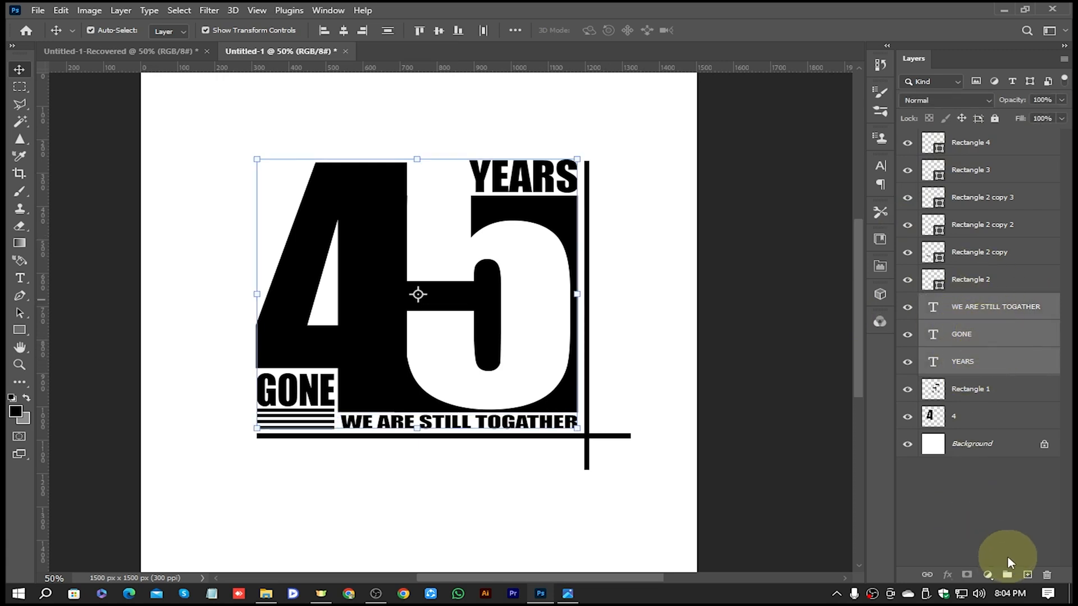
click(1006, 576)
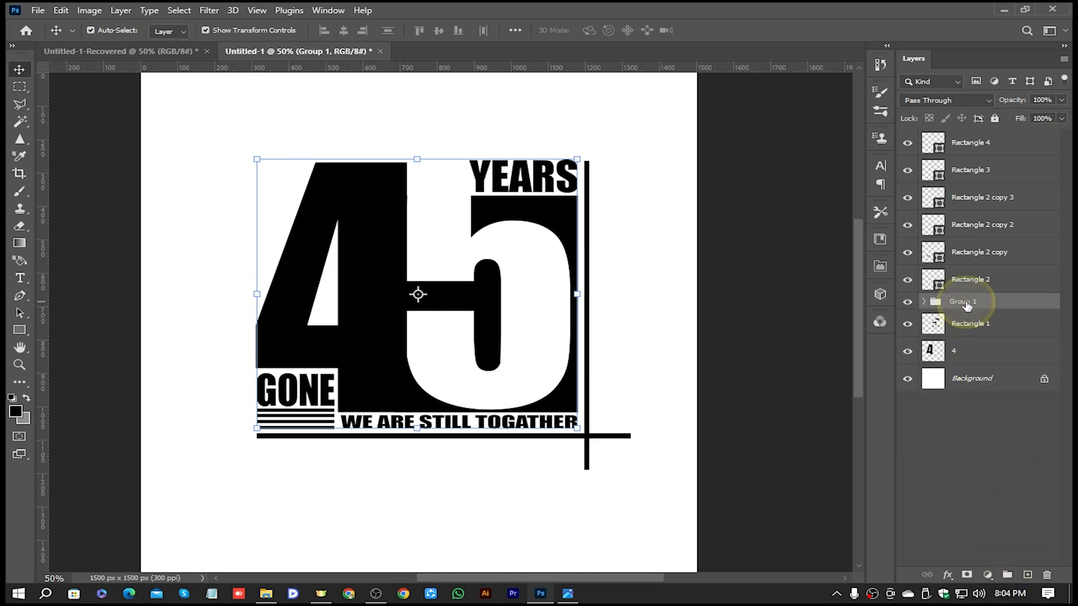
double_click(966, 303)
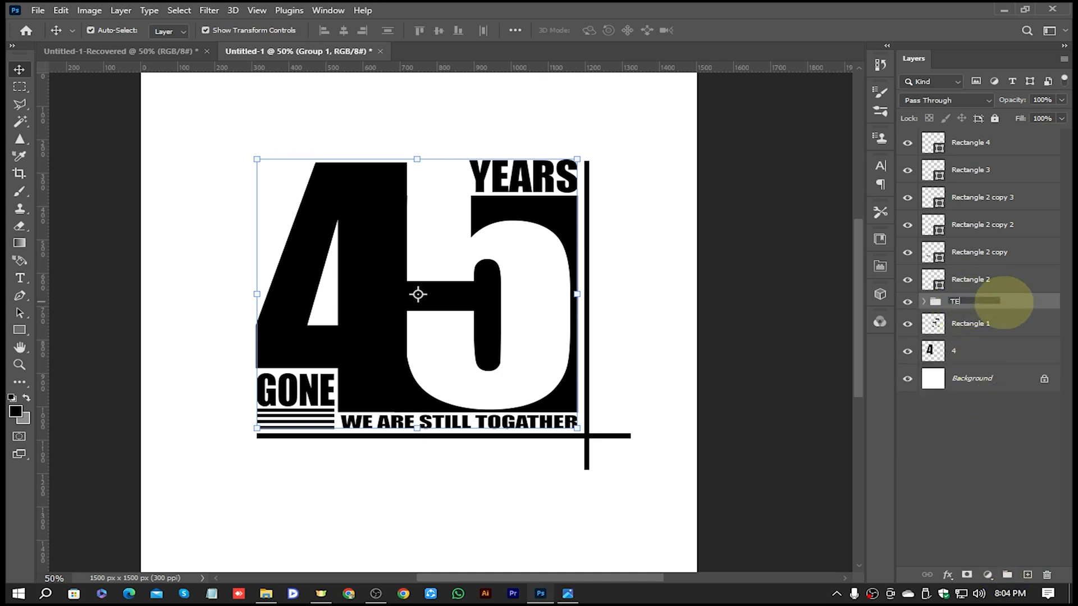
text(TEXT)
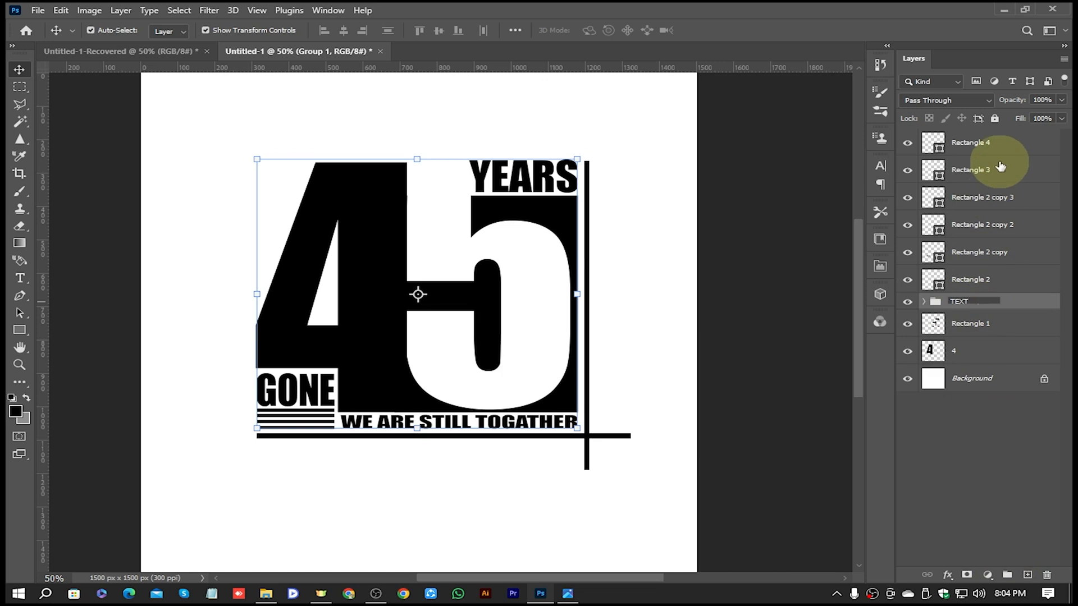
- Group all the rectangle layers together with the 4 layer and name the group DEGINE
click(974, 142)
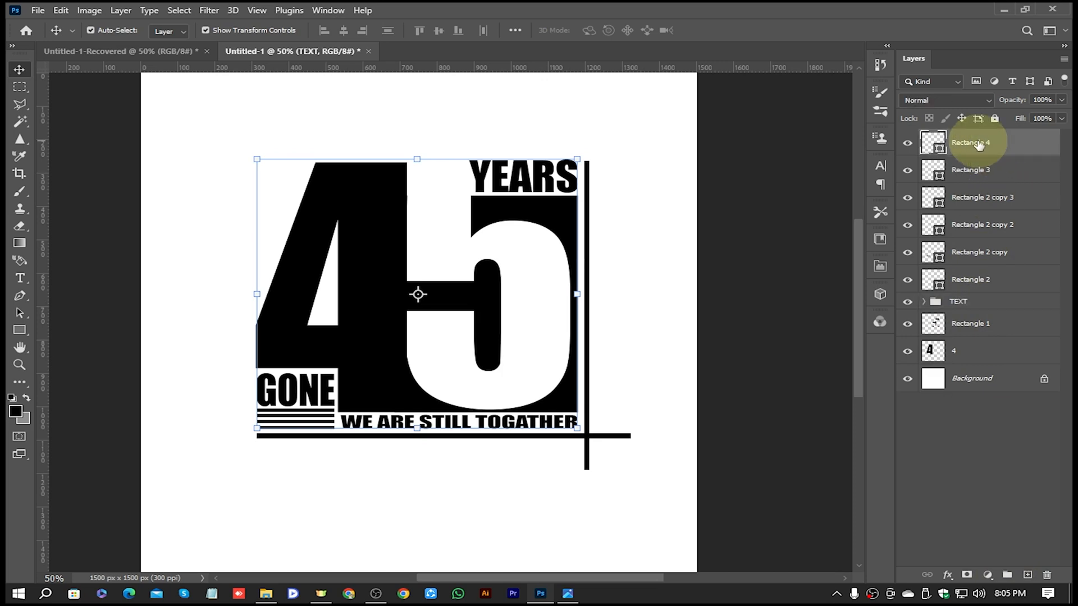
shift+click(977, 279)
ctrl+click(973, 324)
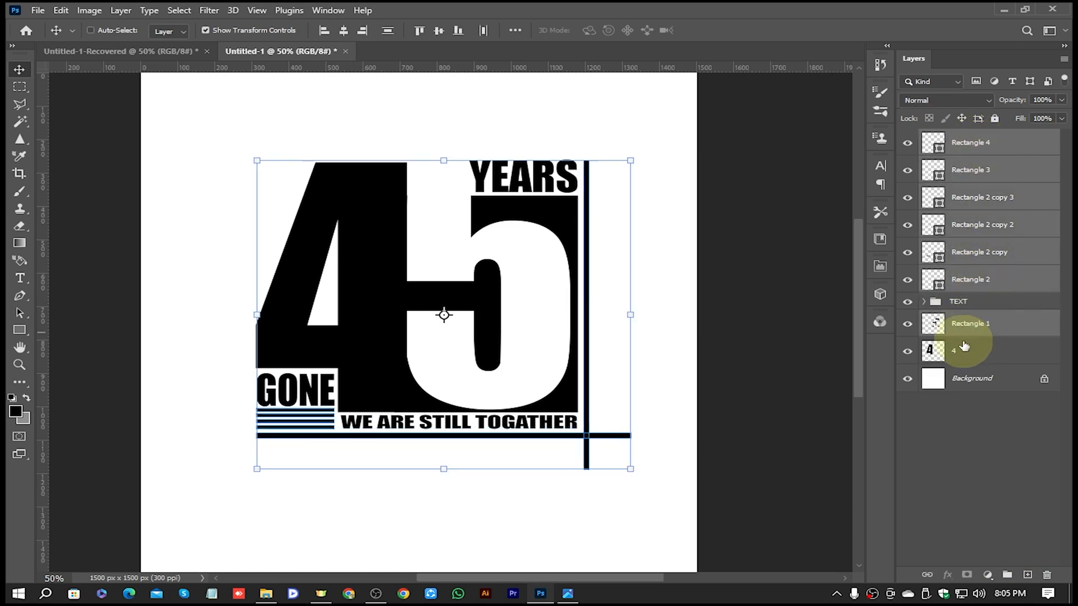
ctrl+click(972, 351)
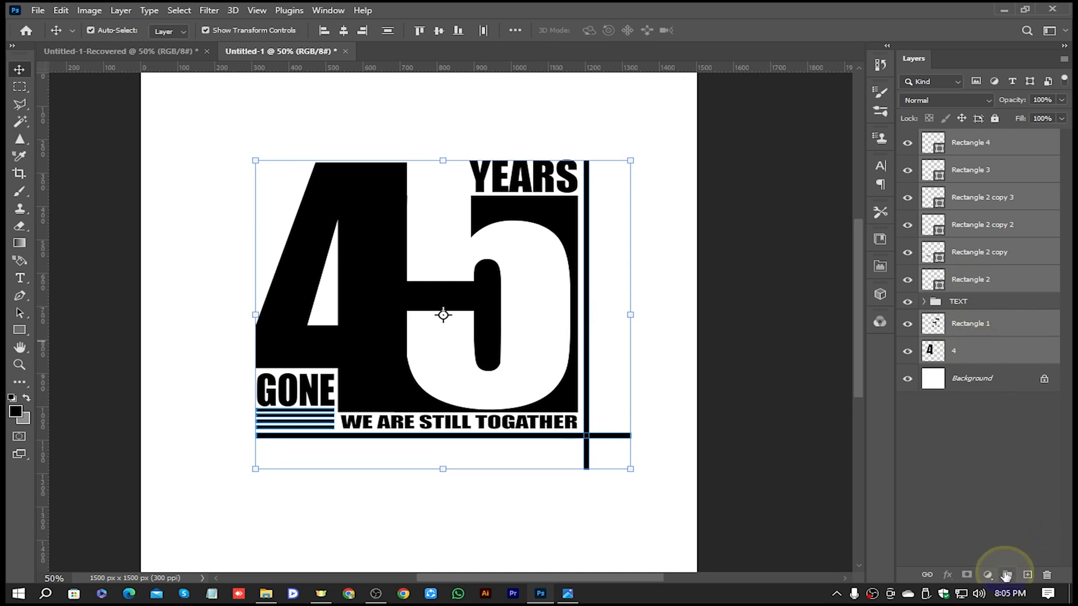
click(1006, 576)
double_click(967, 137)
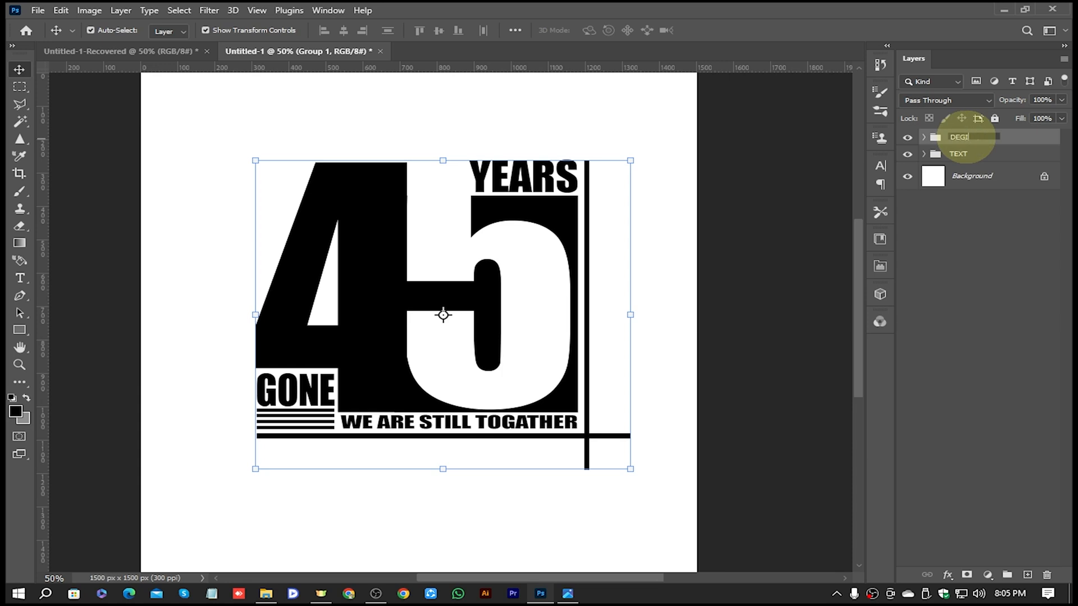
text(DEGINE)
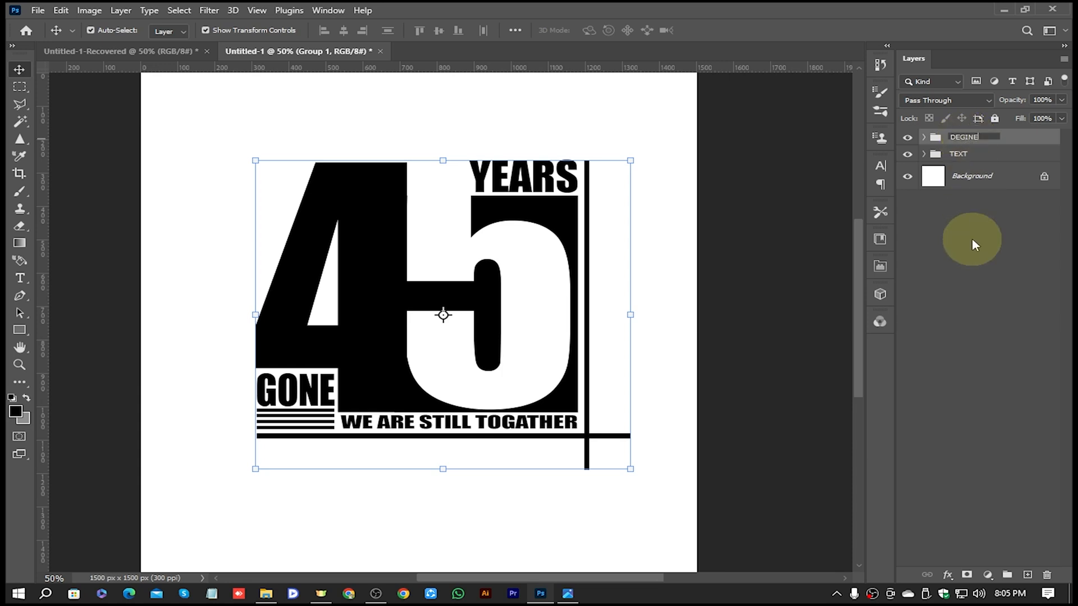
click(975, 240)
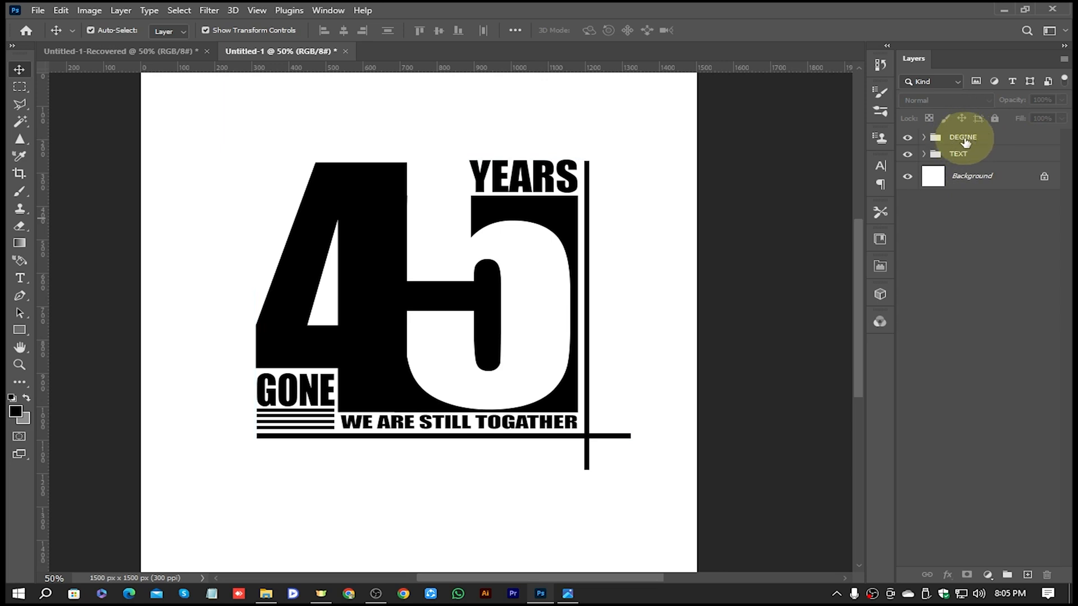
- Apply a bright cyan (#00d8ff) Color Overlay to the DEGINE group at 100% opacity
click(953, 140)
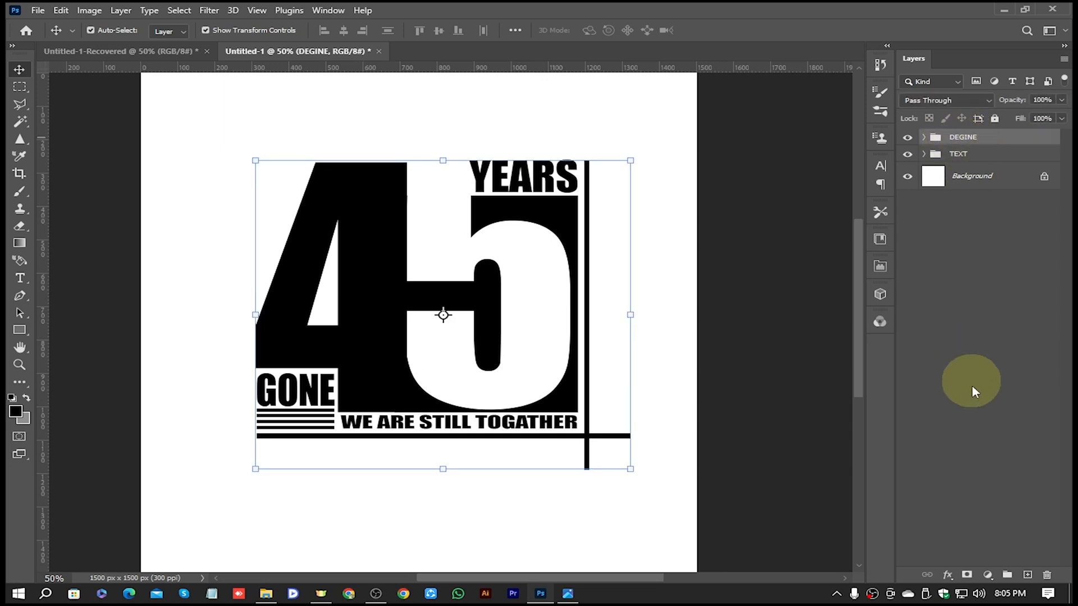
click(947, 575)
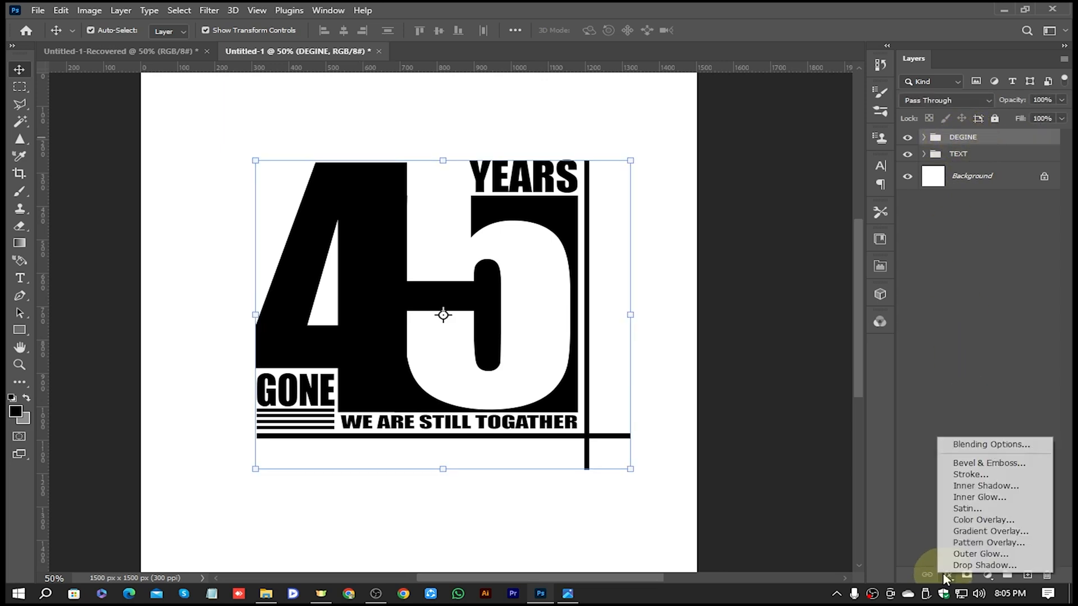
click(964, 520)
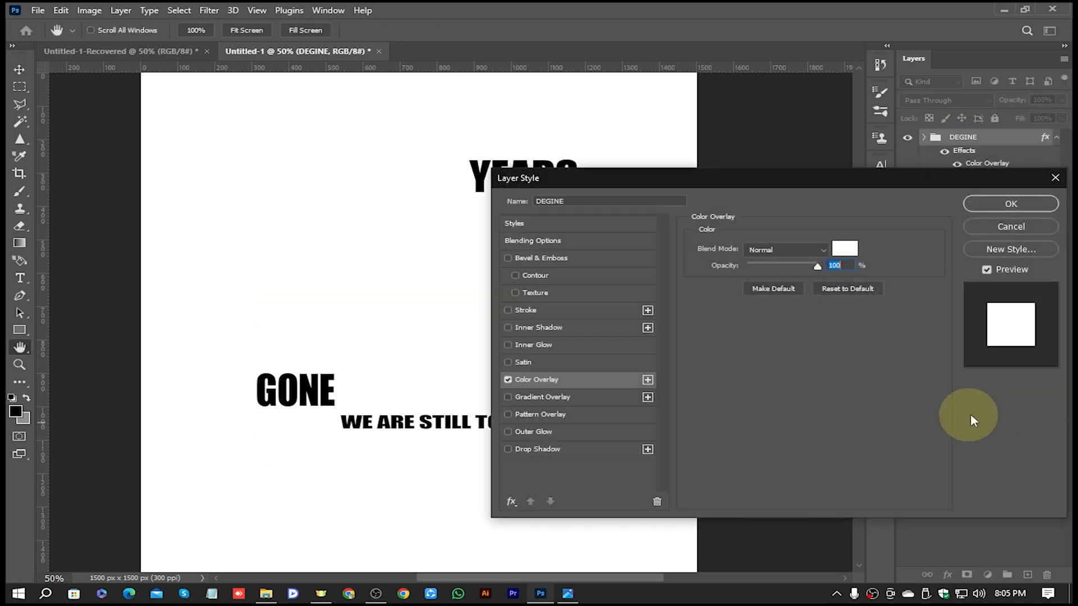
click(850, 250)
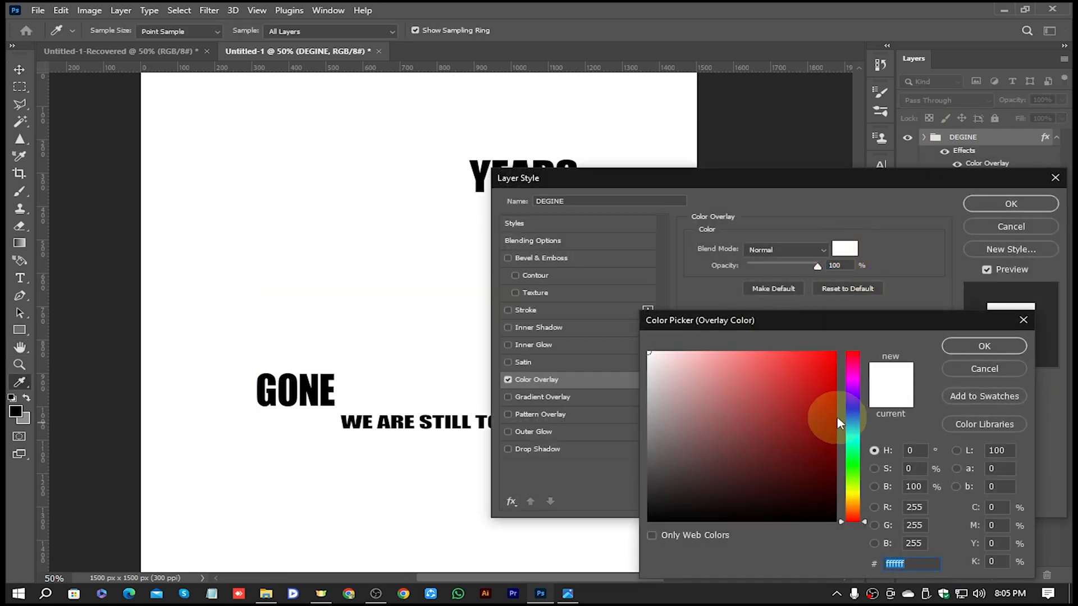
drag(849, 441, 847, 433)
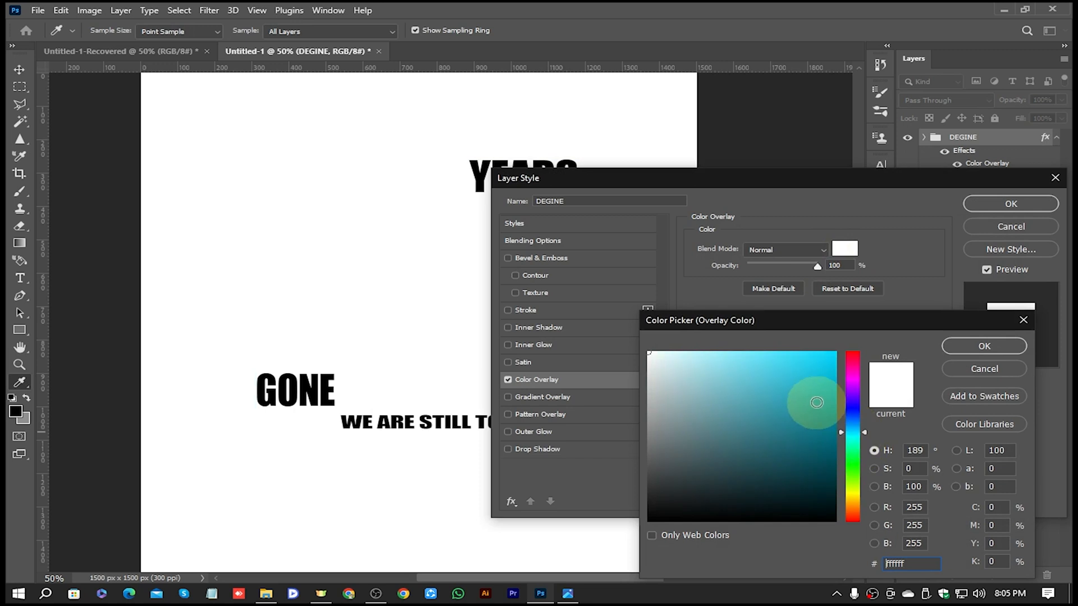
drag(814, 397, 893, 344)
click(980, 346)
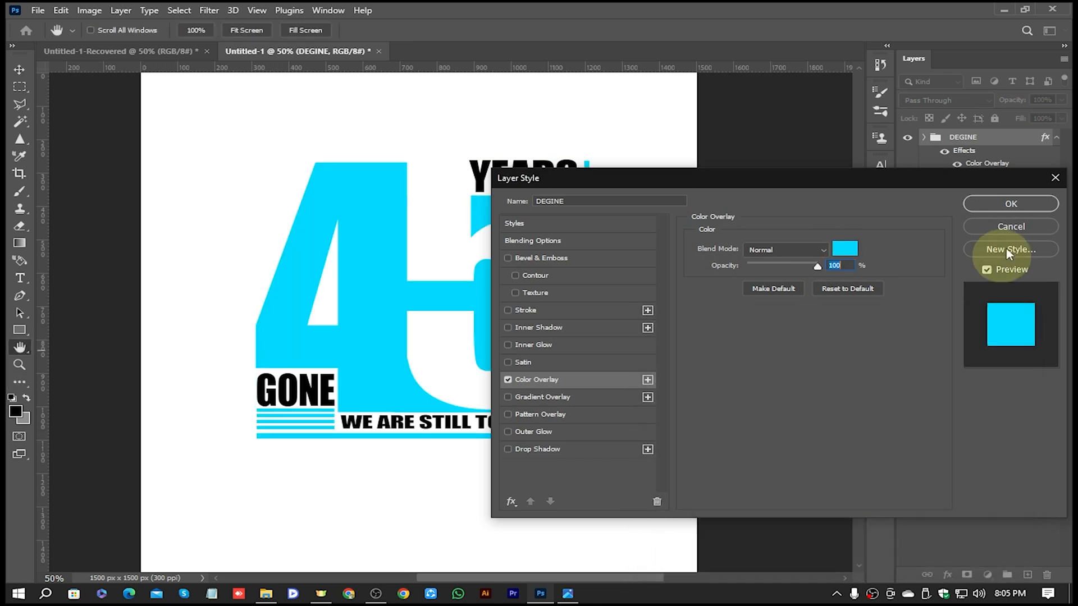
click(1011, 204)
- Apply the same cyan #00d8ff Color Overlay at 100% opacity to the TEXT group
click(960, 181)
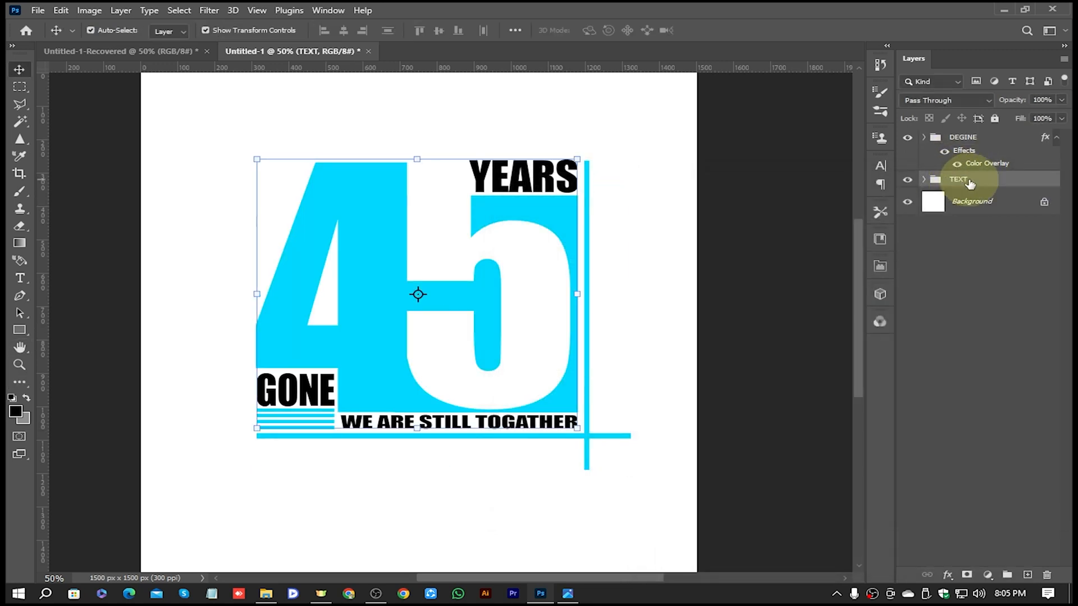
click(948, 575)
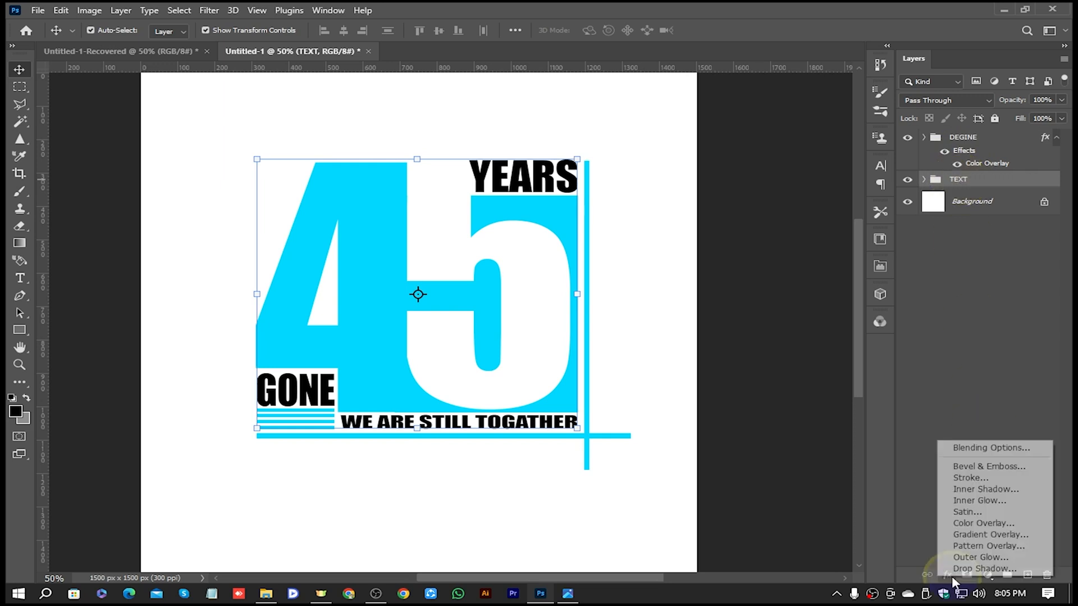
click(978, 524)
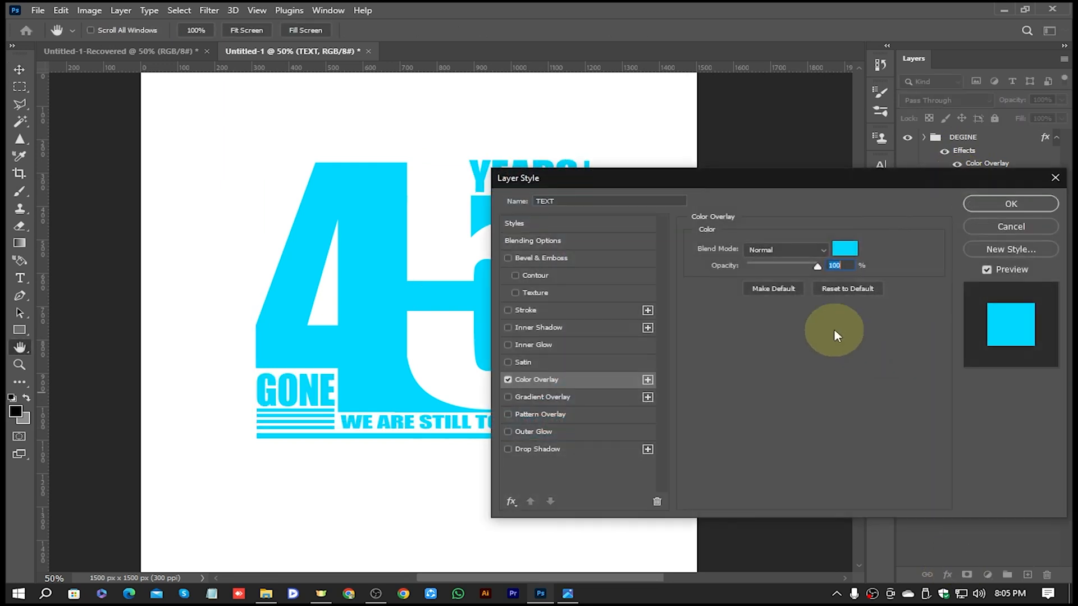
click(850, 256)
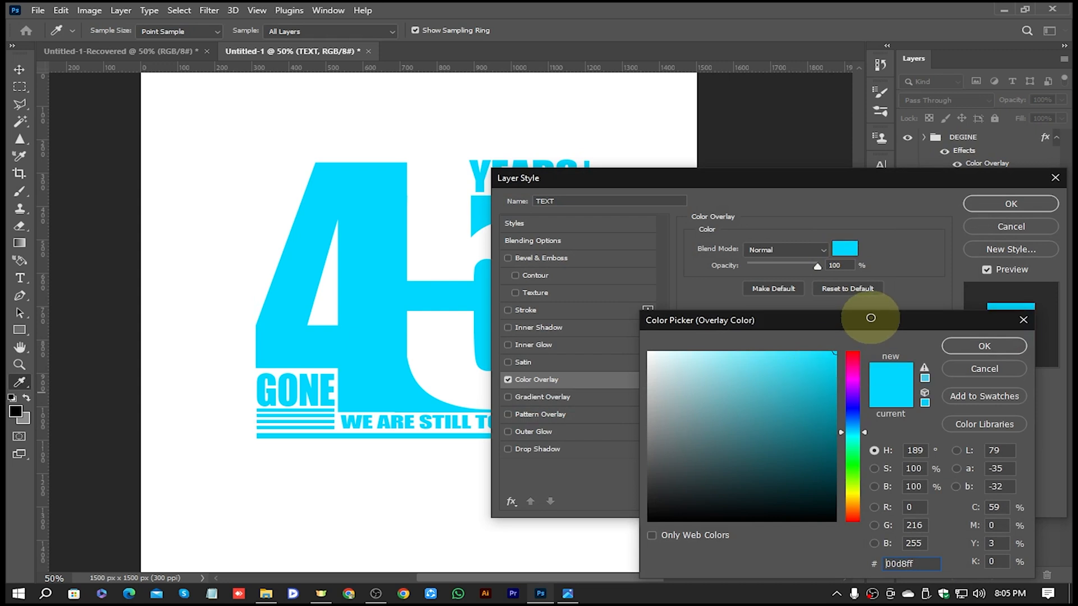
click(952, 344)
click(1022, 205)
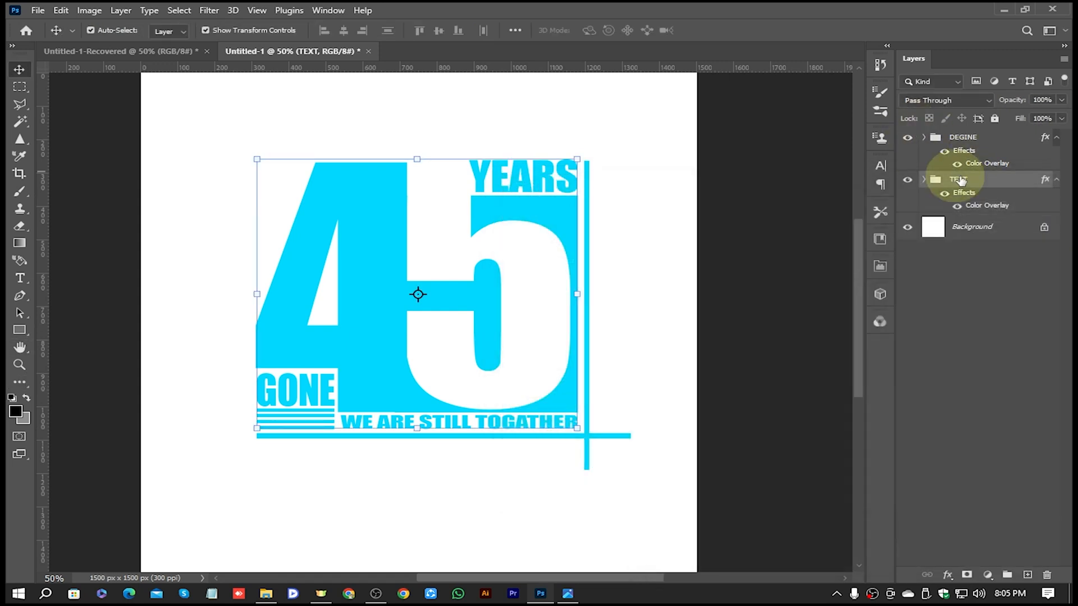
- Convert the DEGINE and TEXT groups together into a single smart object
ctrl+click(962, 140)
right_click(964, 144)
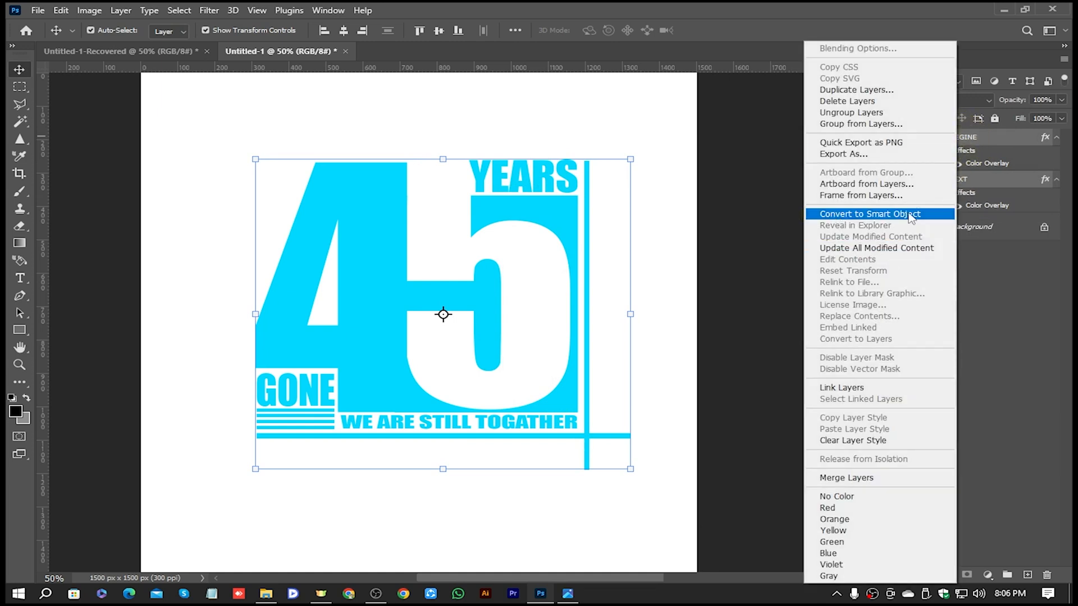
click(910, 217)
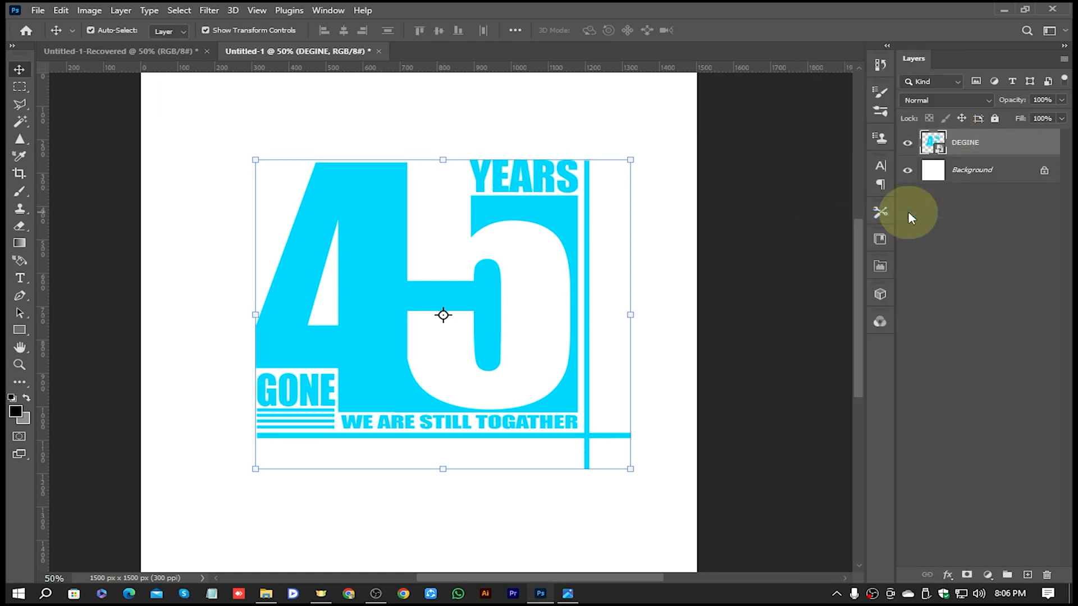
- Open the photo bearded-man-dressed-black-posing copy.jpg for the T-shirt mockup
click(37, 10)
click(50, 37)
click(211, 152)
click(947, 562)
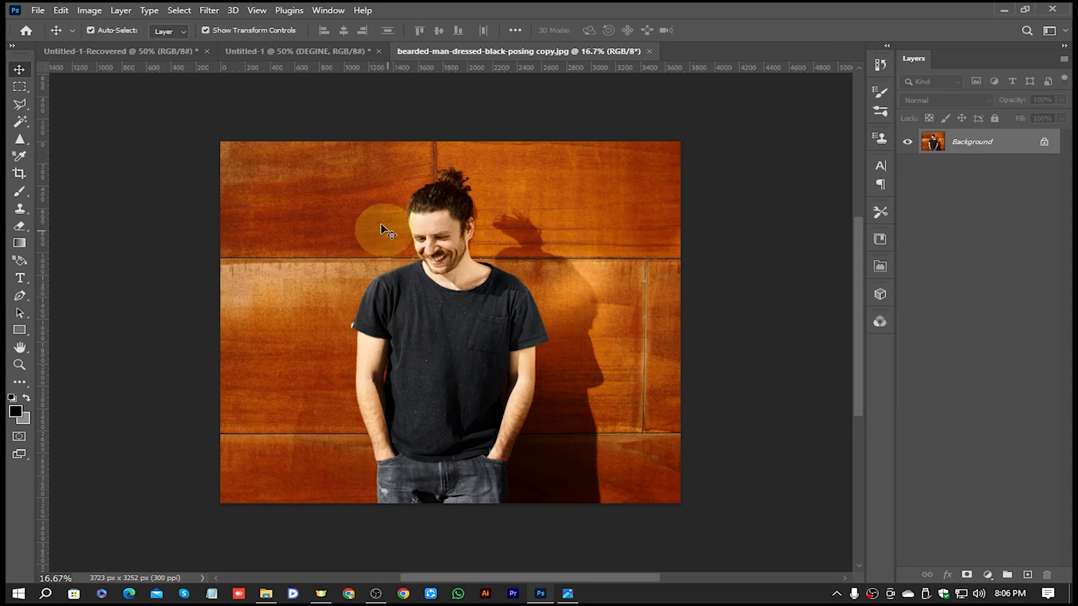
- Bring the DEGINE smart object into the man's photo, scale it to 68.78% and place it on the T-shirt's chest
click(313, 51)
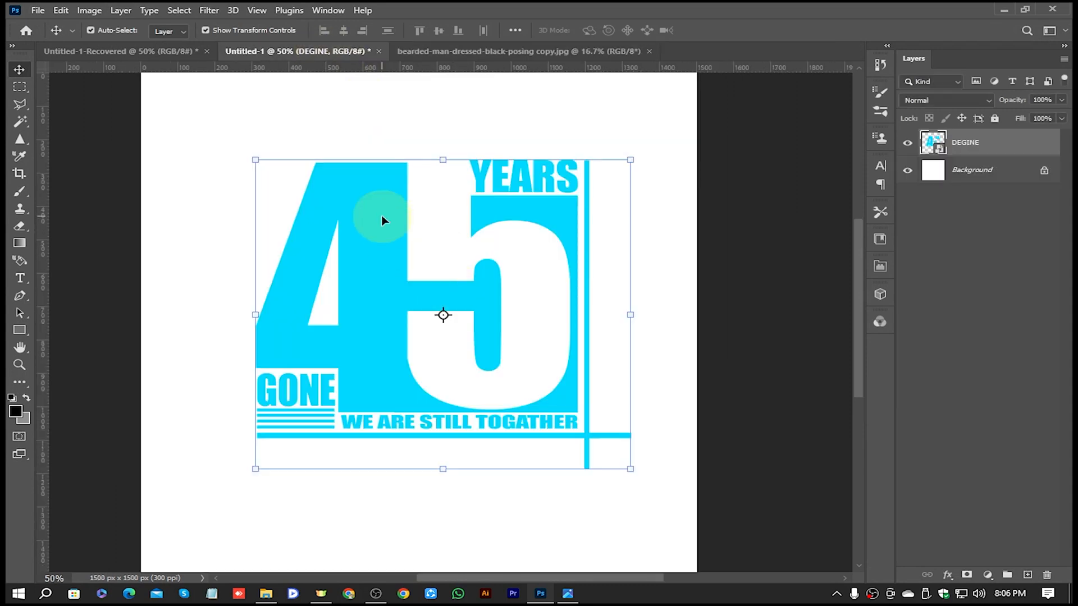
drag(974, 143, 510, 366)
drag(513, 321, 493, 332)
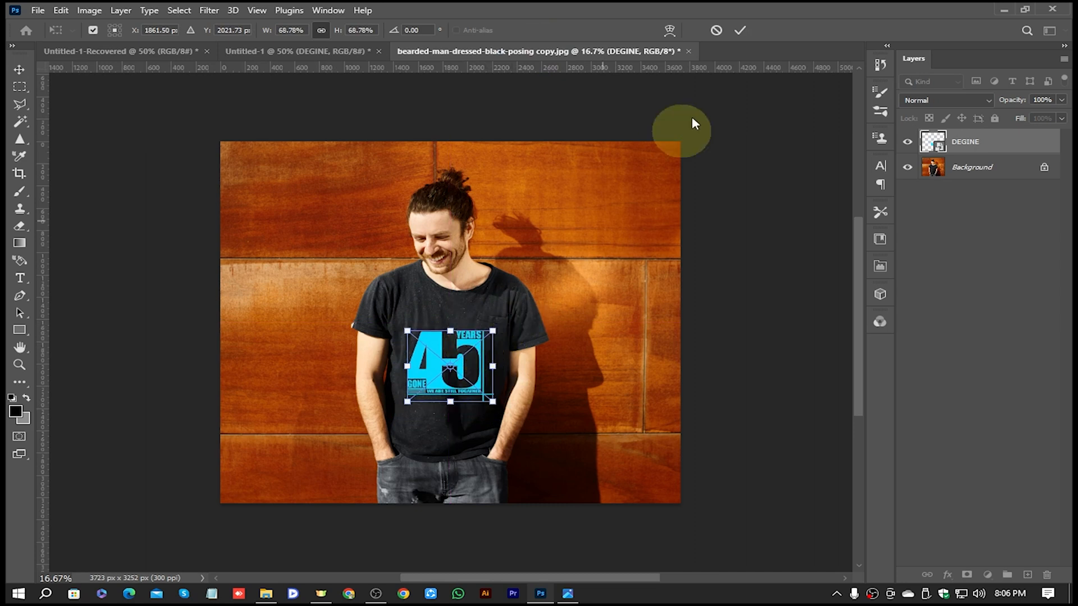
click(741, 31)
- Blend the design into the shirt fabric with Blend If Gray, splitting the Underlying Layer sliders to 0/48 and 208/255
ctrl+click(379, 330)
ctrl+click(379, 329)
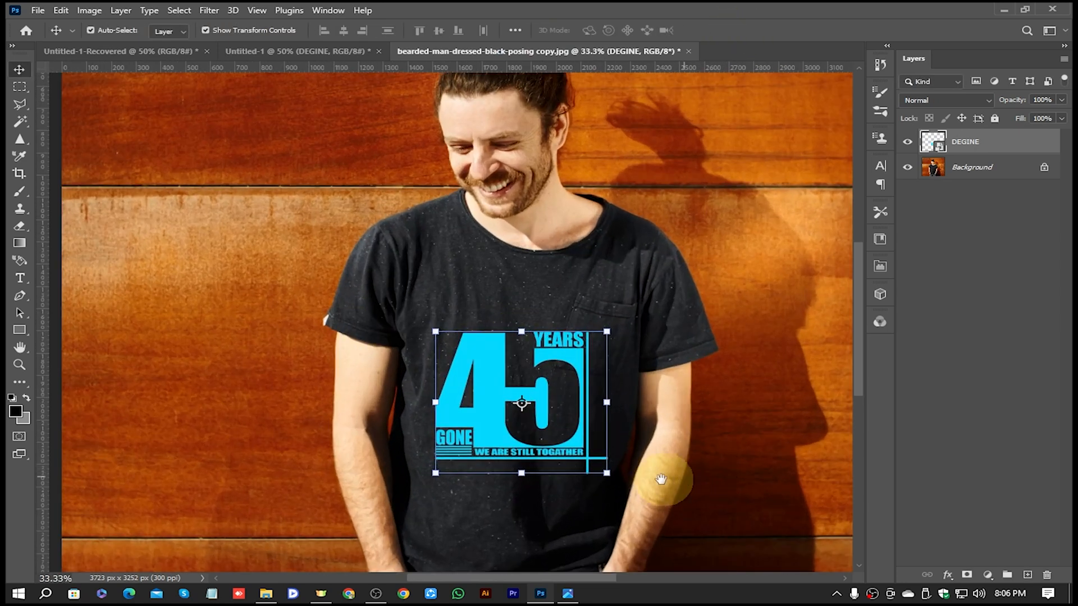
drag(661, 479, 655, 438)
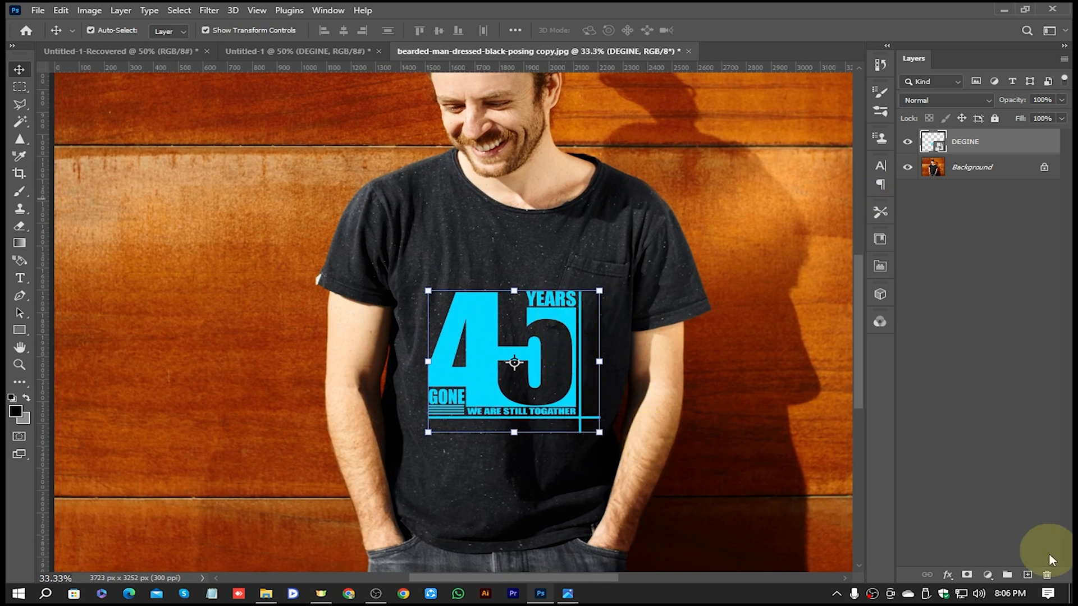
click(948, 575)
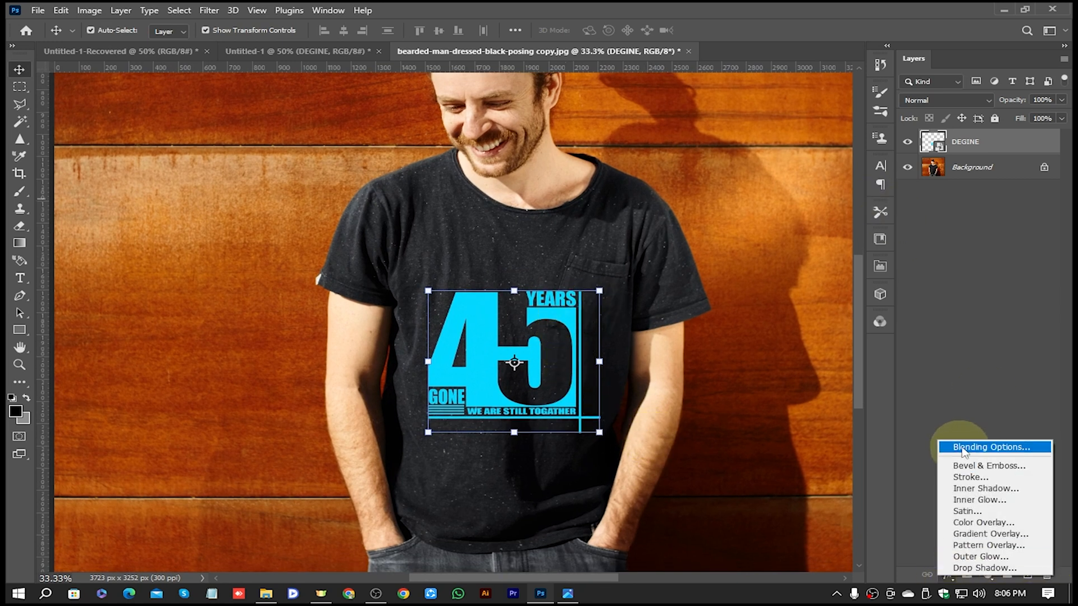
click(980, 447)
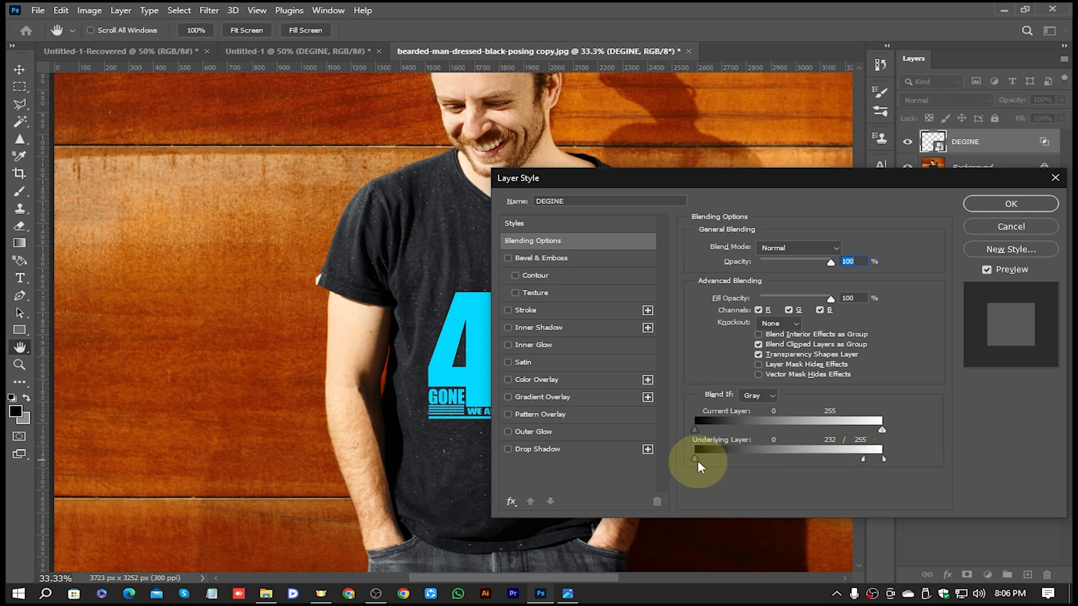
drag(697, 460, 715, 461)
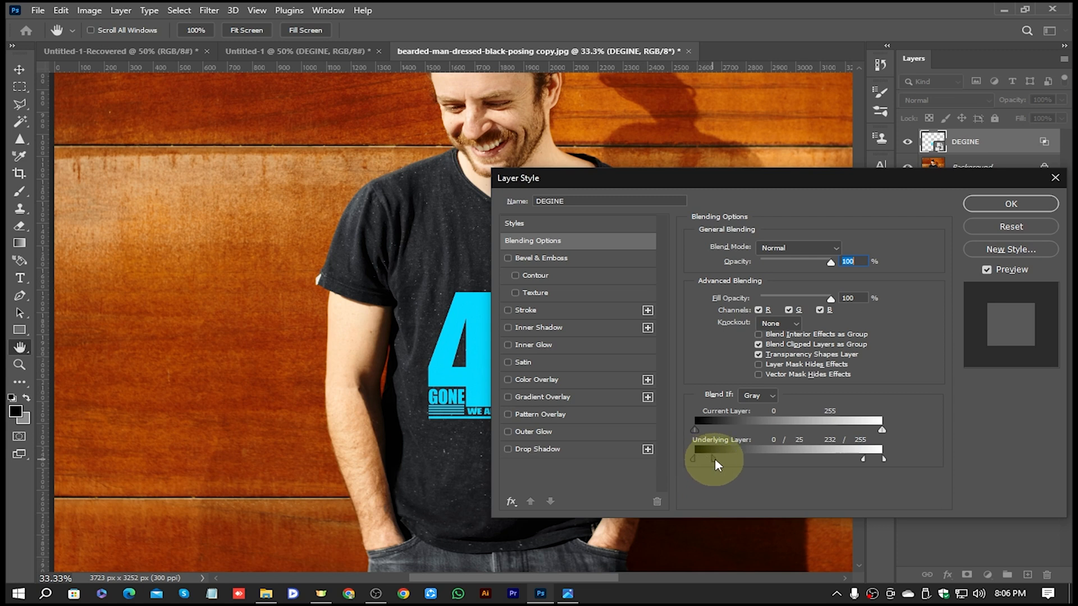
drag(794, 180, 887, 155)
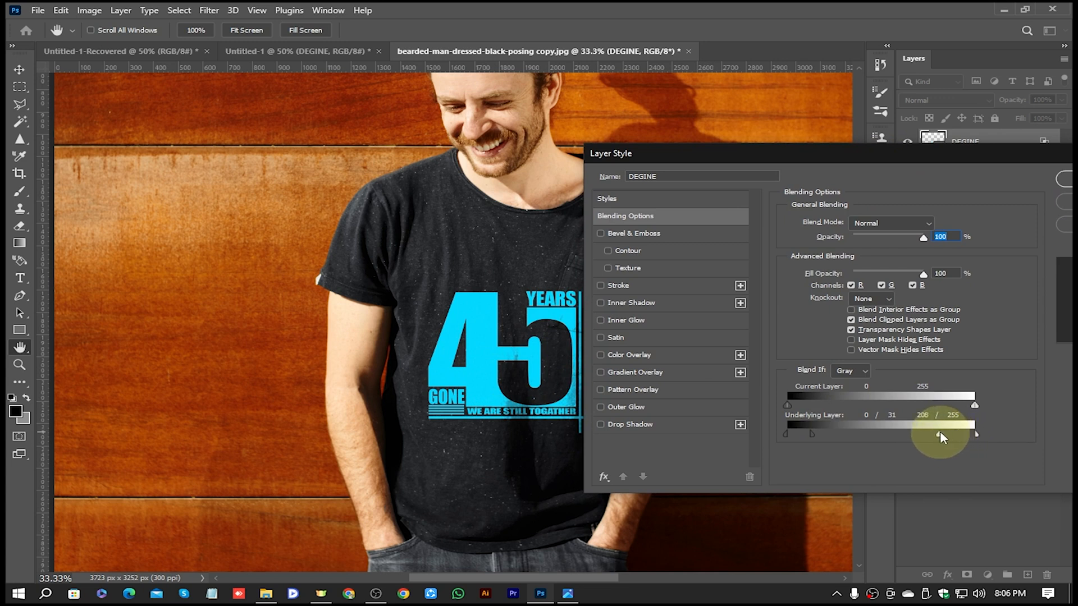
drag(812, 434, 820, 437)
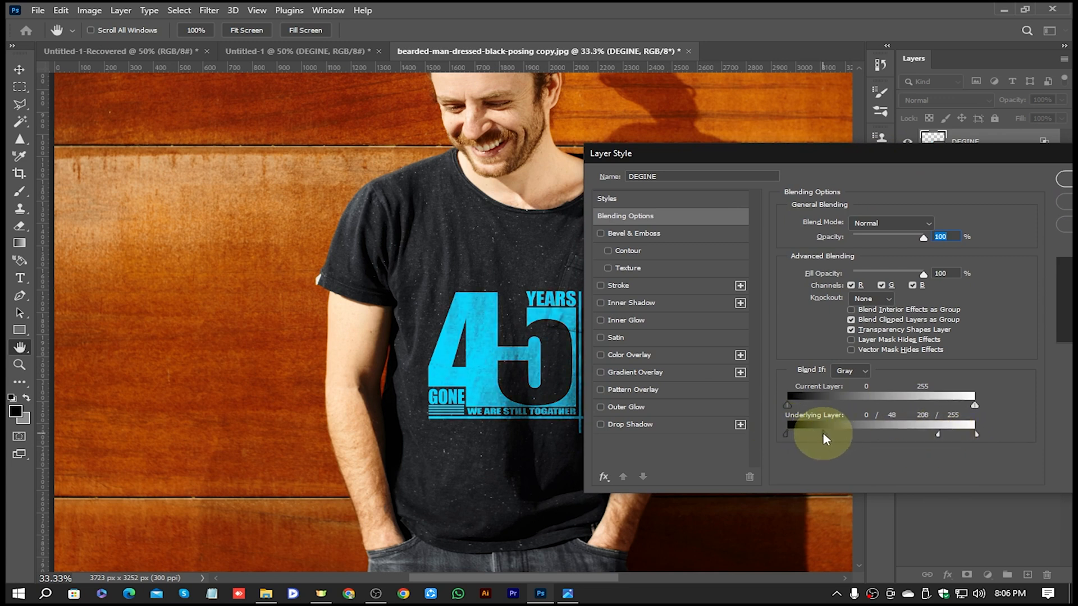
drag(927, 160, 814, 162)
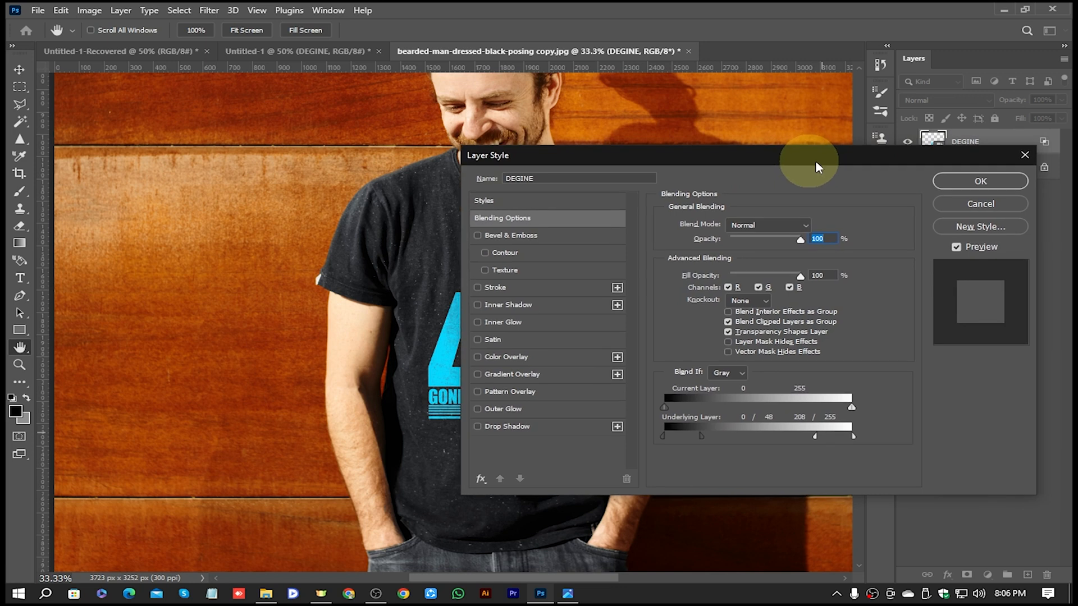
click(994, 188)
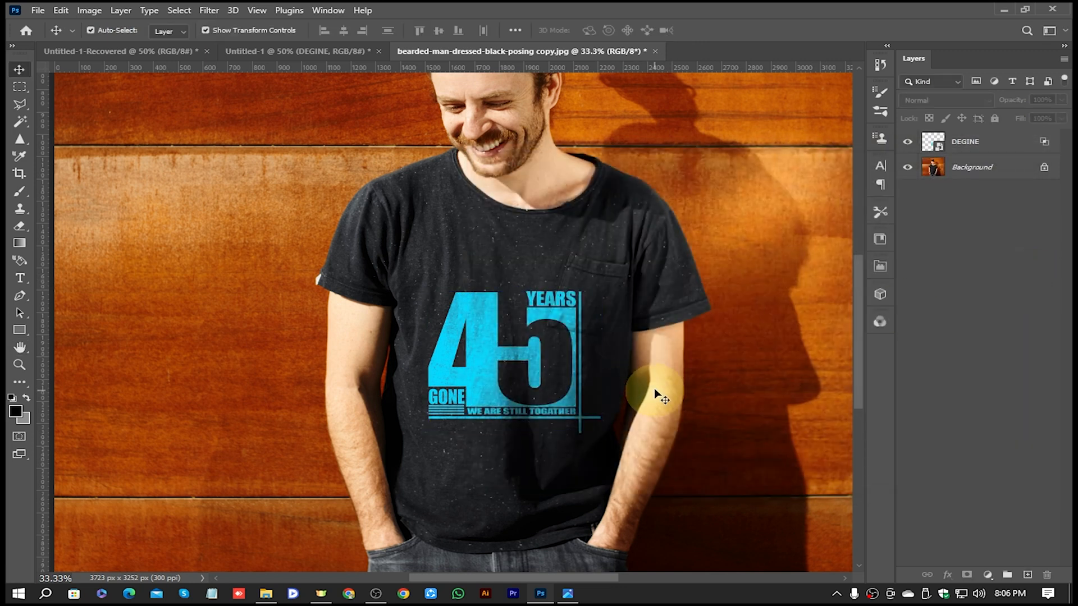
- Shift the design slightly right and down on the T-shirt and check the finished mockup
mouse_move(492, 375)
mouse_down()
mouse_move(521, 379)
mouse_move(512, 418)
mouse_move(483, 412)
mouse_move(489, 380)
mouse_up()
click(784, 396)
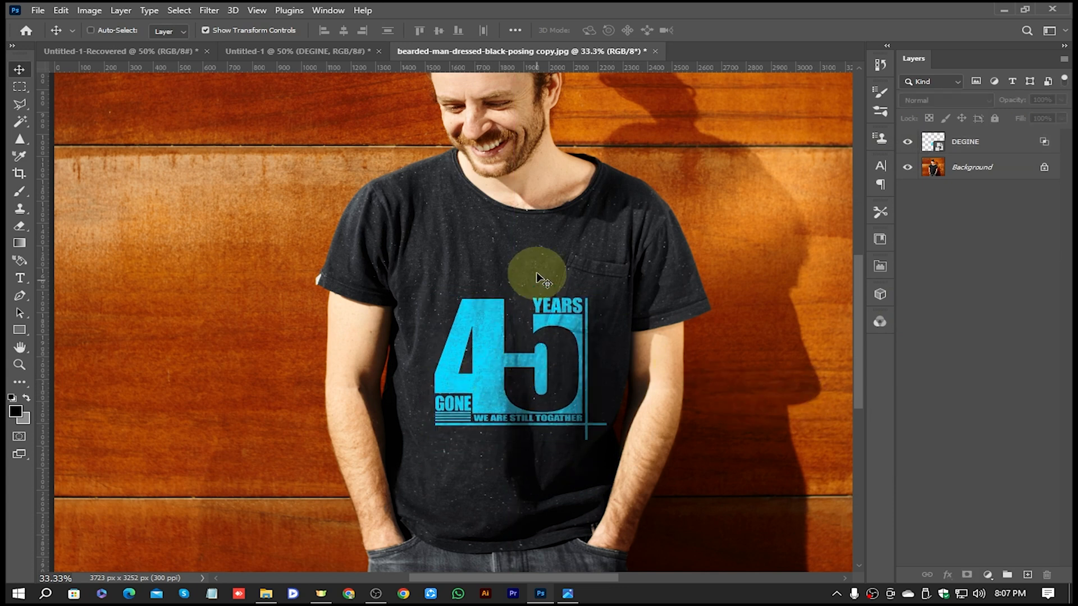
scroll(517, 247, down, 1)
drag(613, 237, 550, 273)
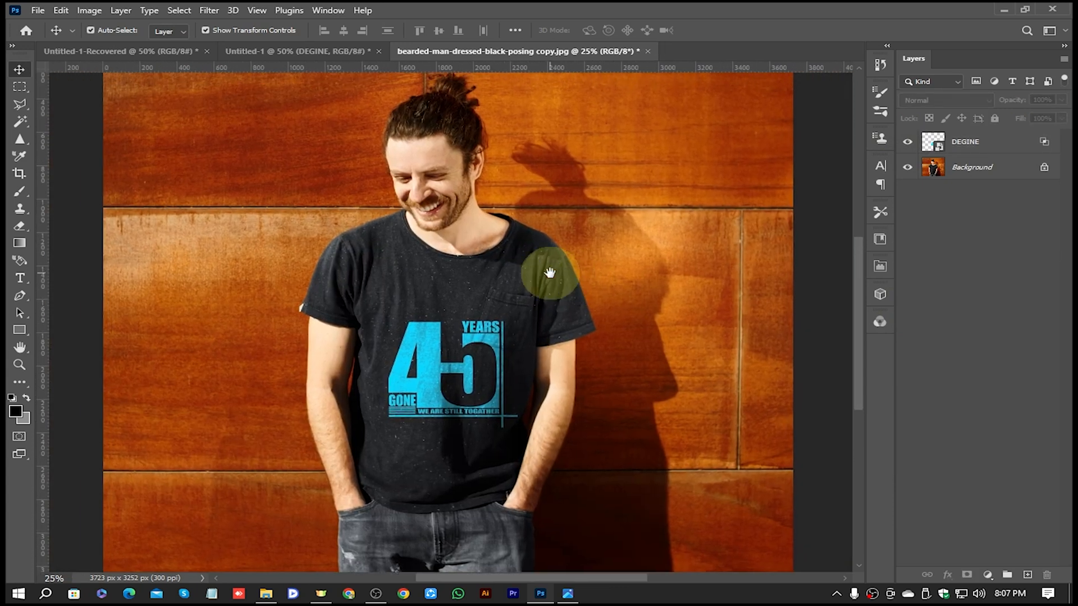